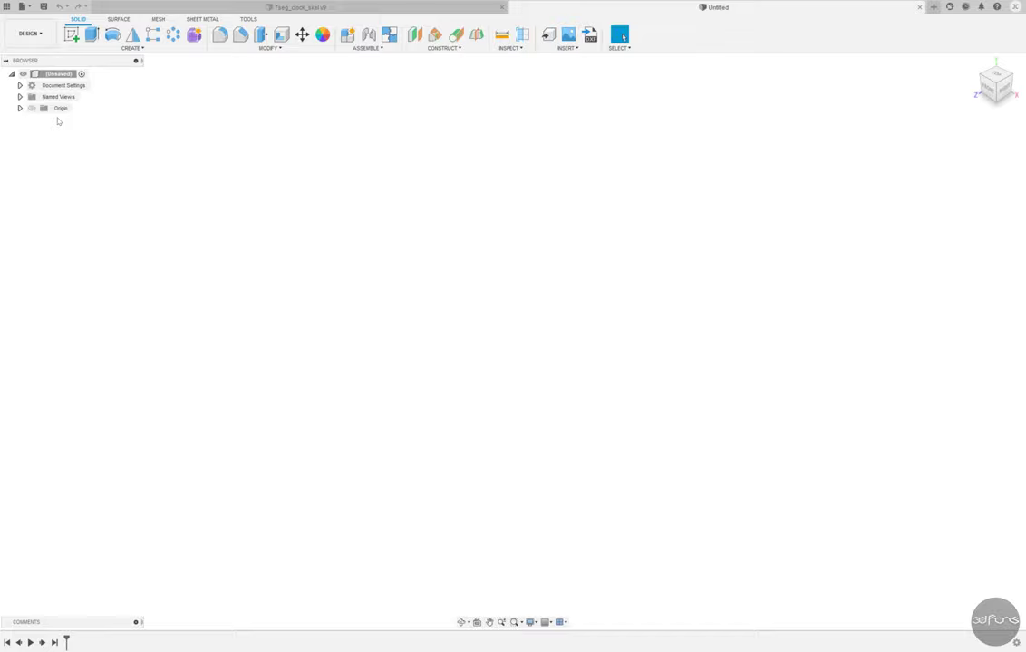
Name the new design 7seg_case_segment in My First Project > 7Seg_Clock.
click(44, 6)
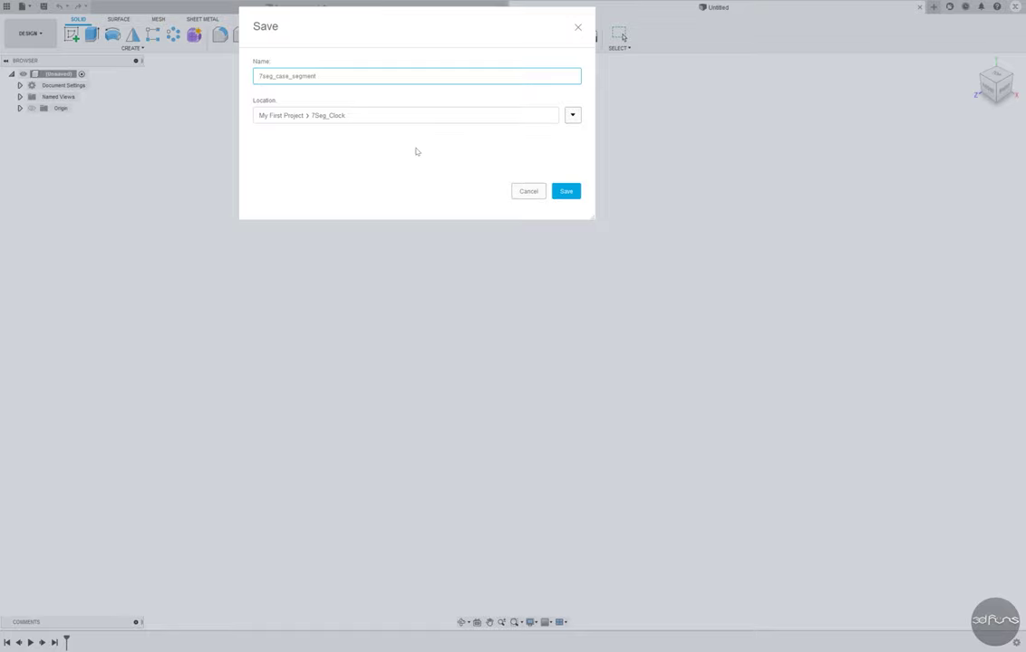
Save as 7seg_case_segment and derive the sketches of 7seg_clock_skel into it.
click(566, 191)
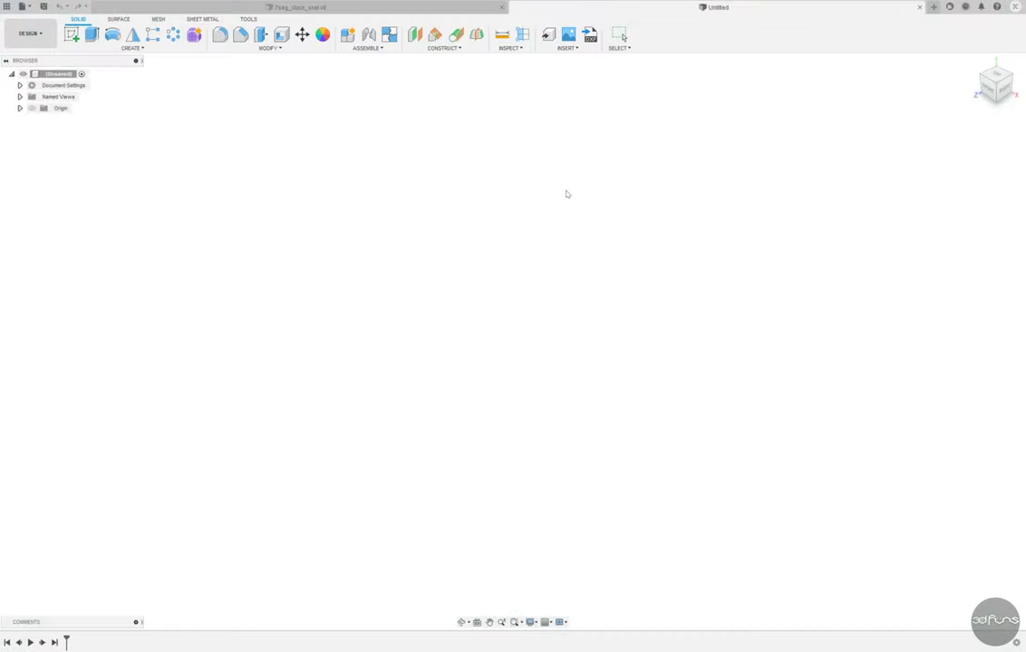
click(548, 34)
click(426, 313)
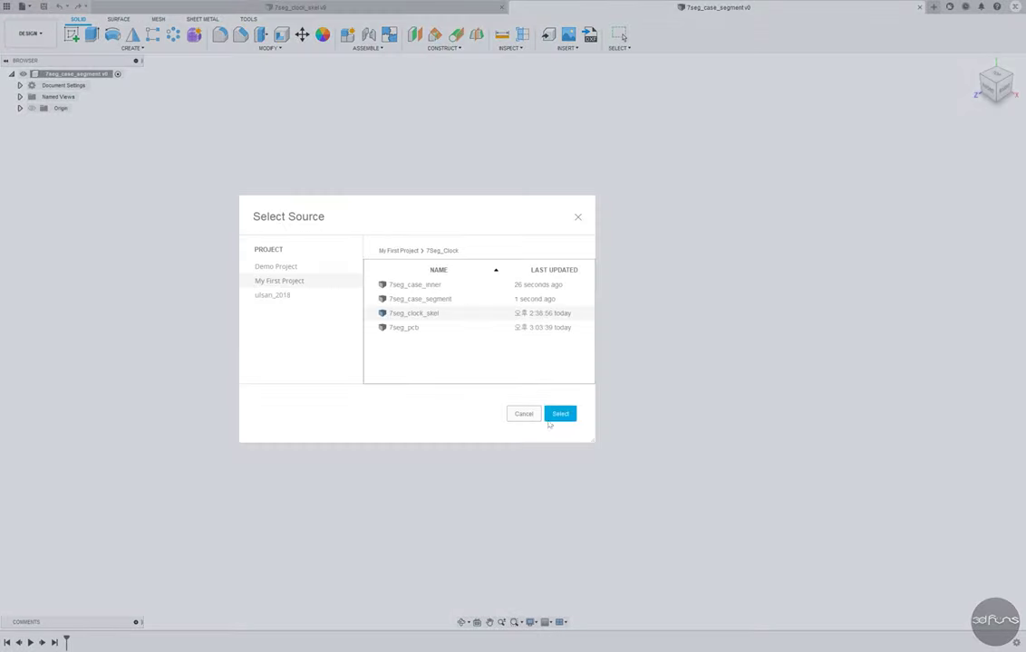
click(550, 416)
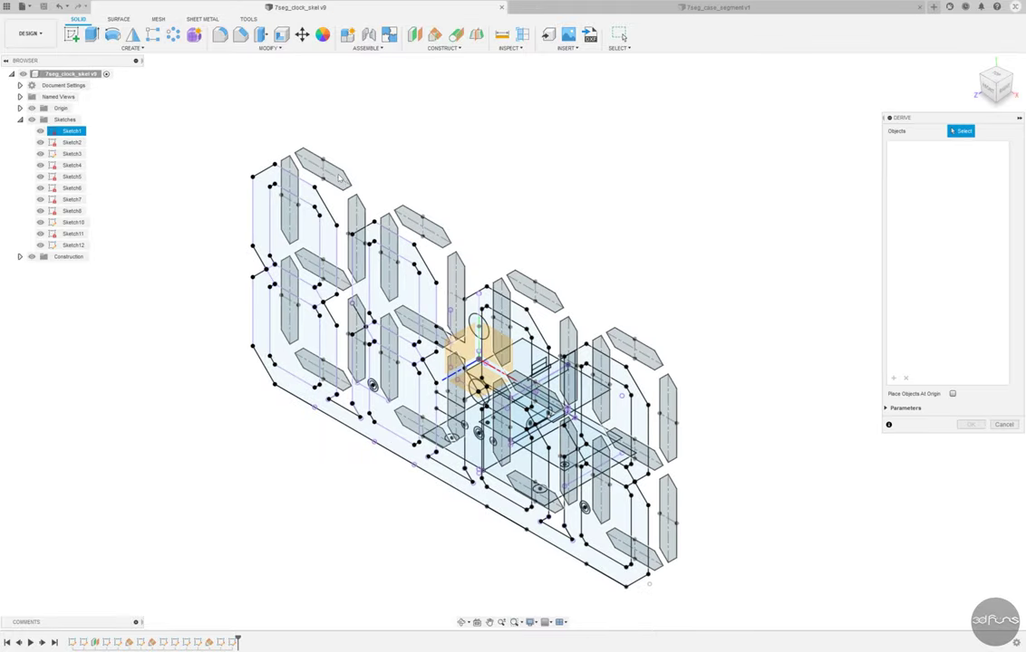
click(340, 177)
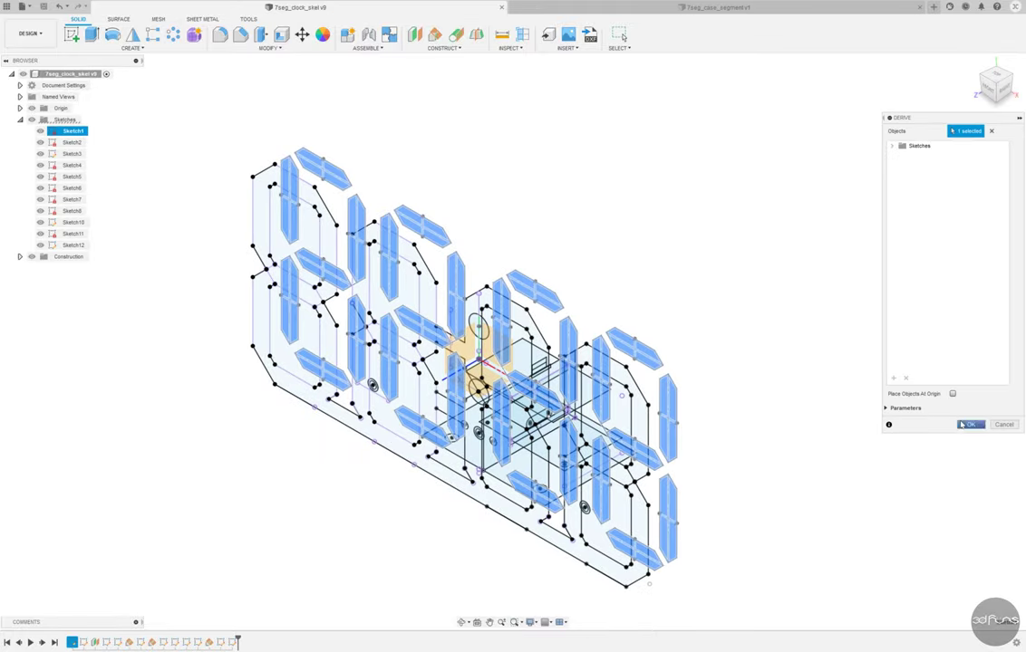
click(968, 425)
Add an offset construction plane from the origin plane and start a sketch on it.
click(32, 107)
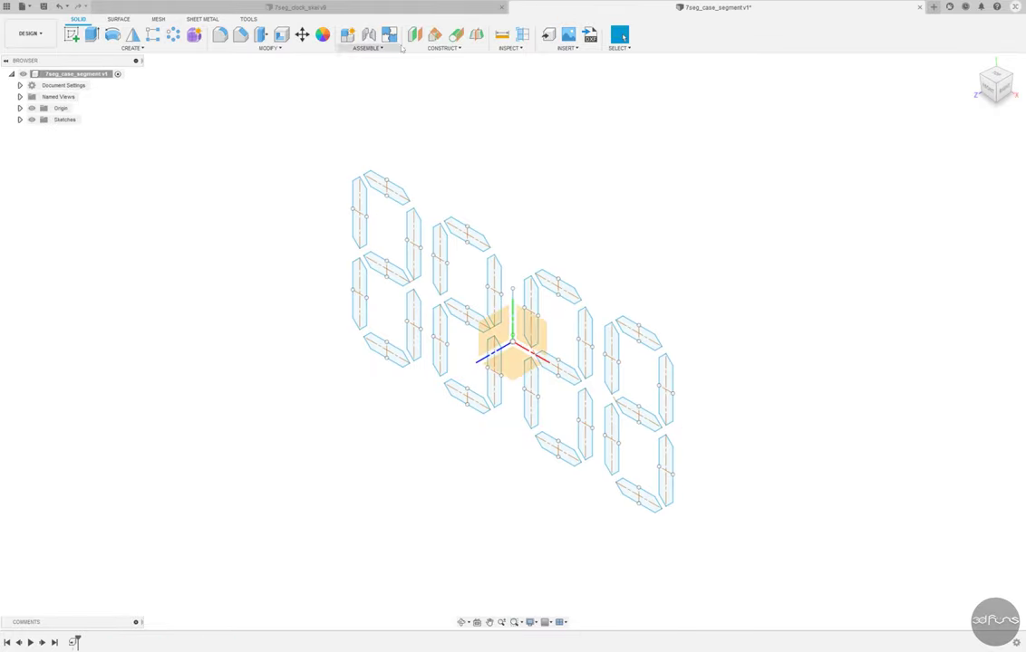
key(o)
click(533, 328)
text(11.7)
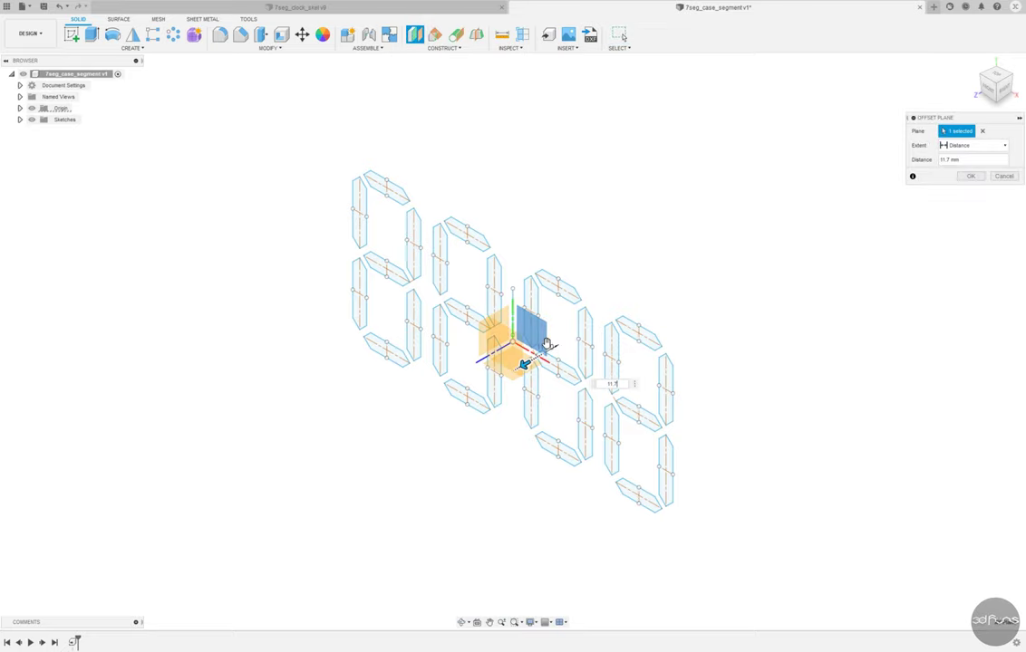
key(Return)
click(71, 35)
click(512, 340)
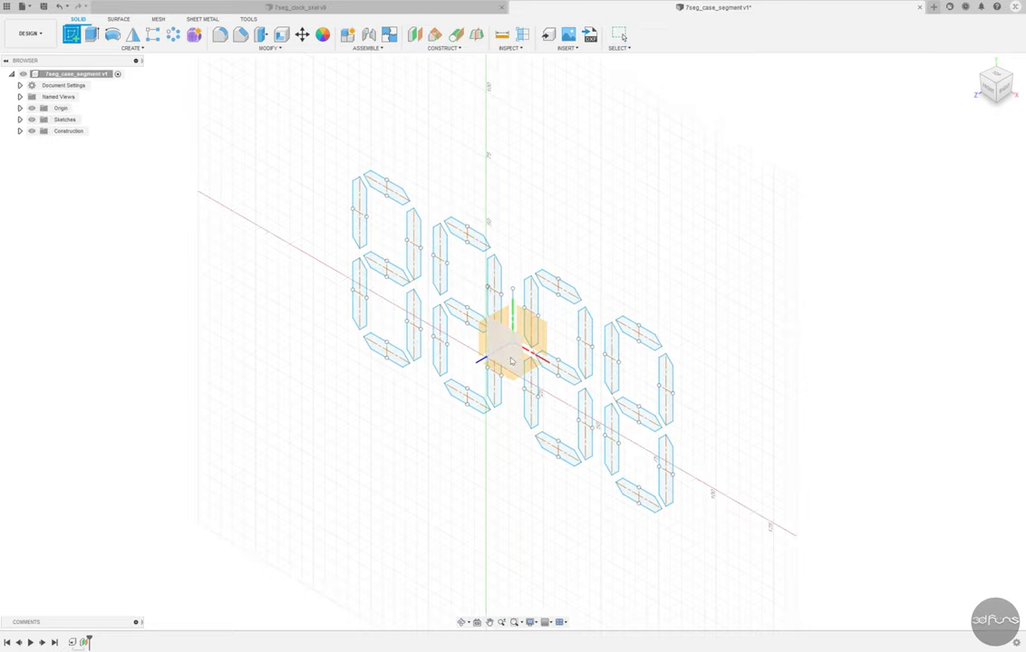
Project the first digit's top, right, middle and left segment edges into the sketch.
click(132, 47)
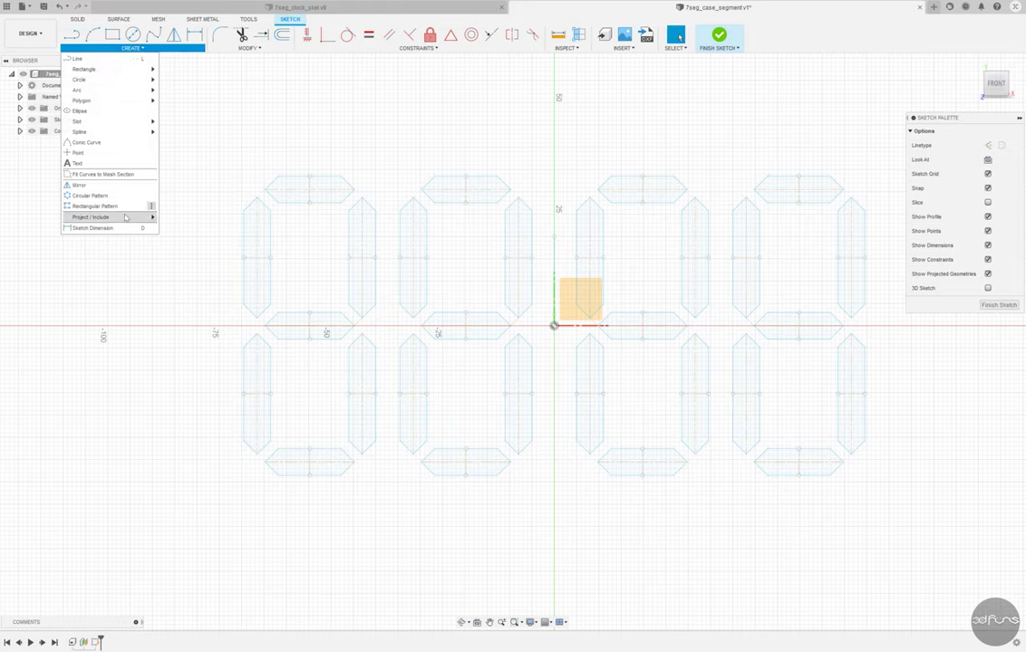
click(168, 185)
scroll(279, 213, up, 4)
click(266, 188)
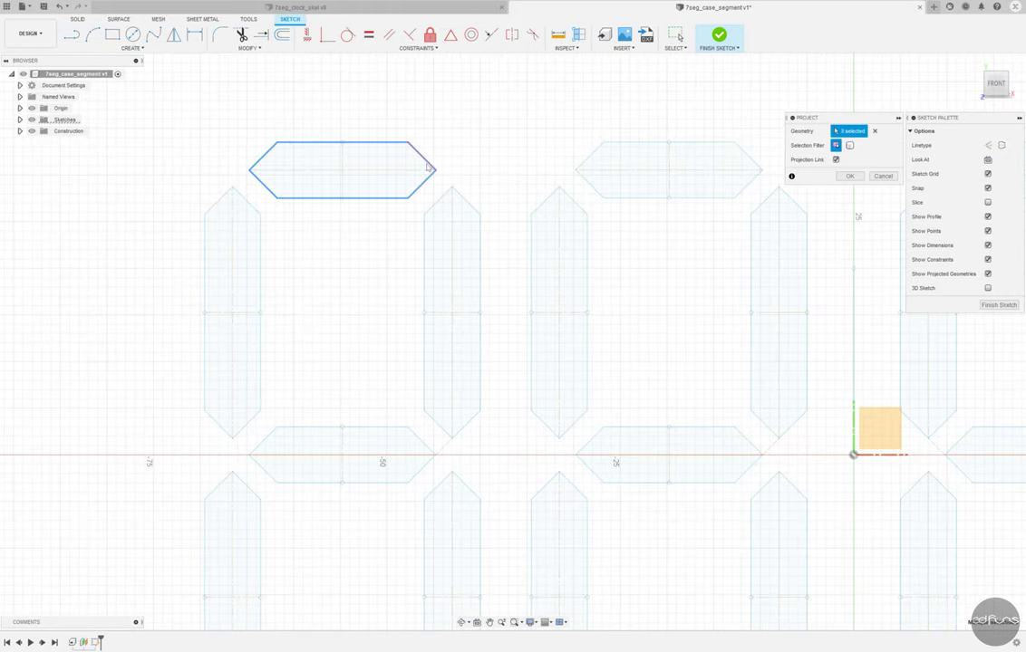
click(458, 199)
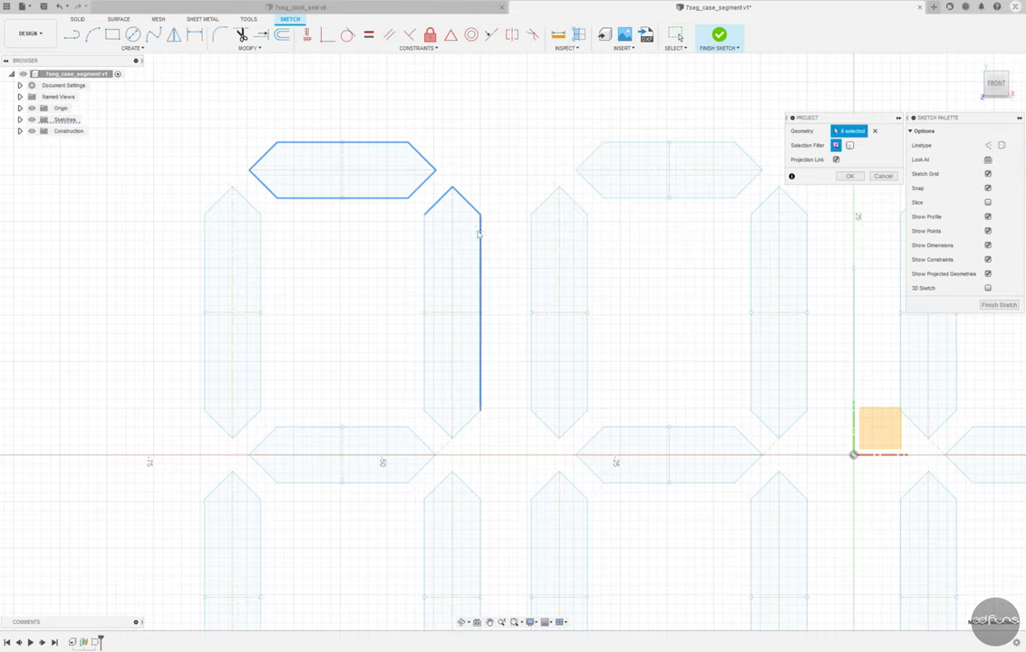
click(456, 434)
click(392, 428)
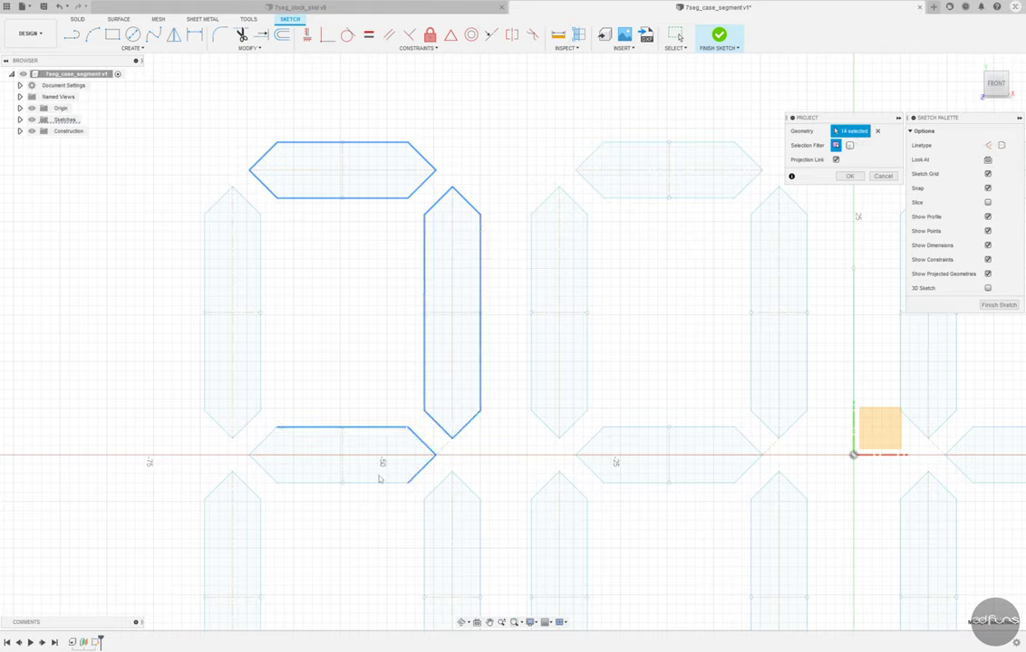
click(281, 481)
click(249, 425)
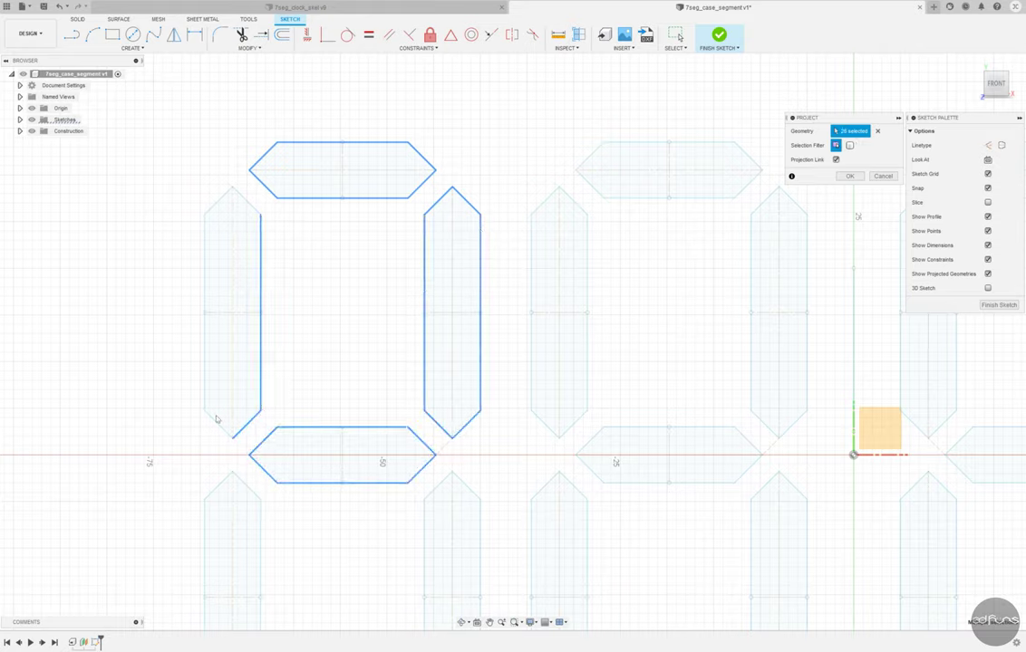
click(208, 399)
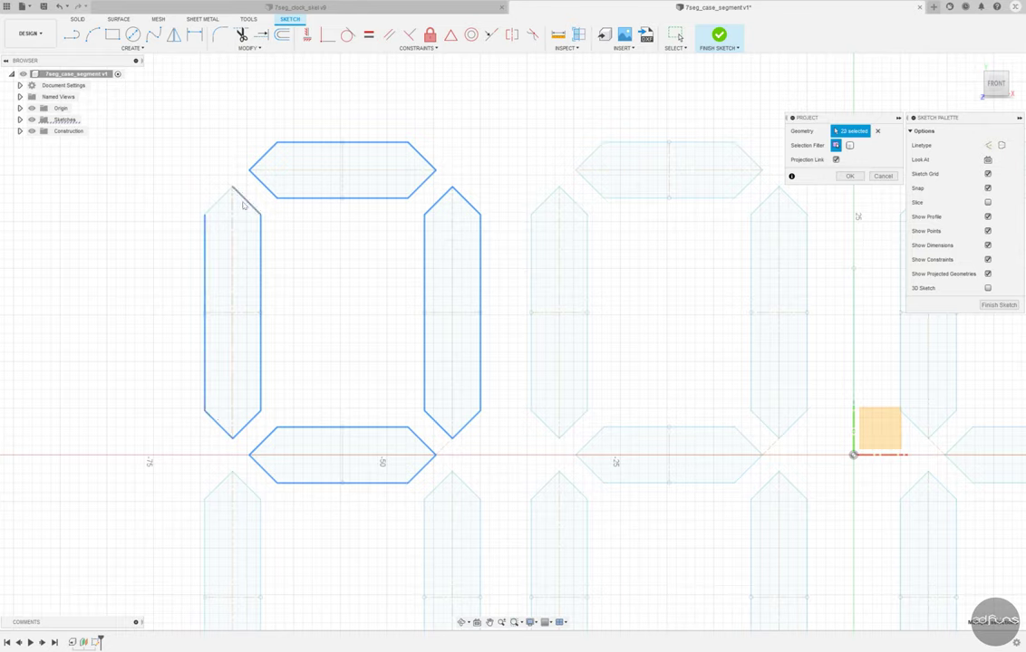
click(857, 175)
click(282, 34)
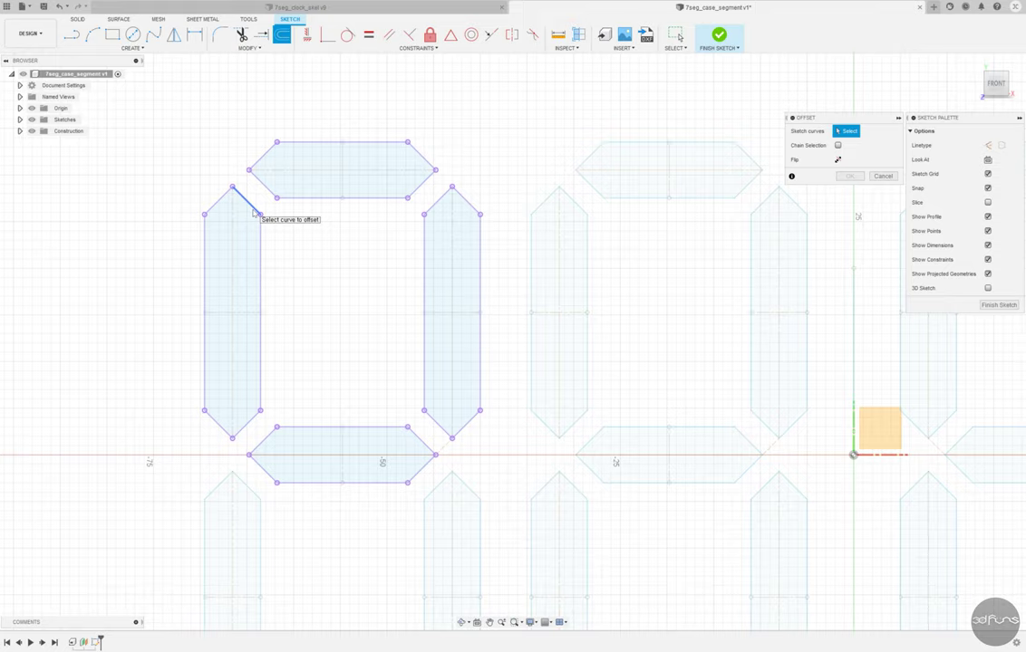
Offset the left segment's projected edges with a near-zero distance.
click(260, 228)
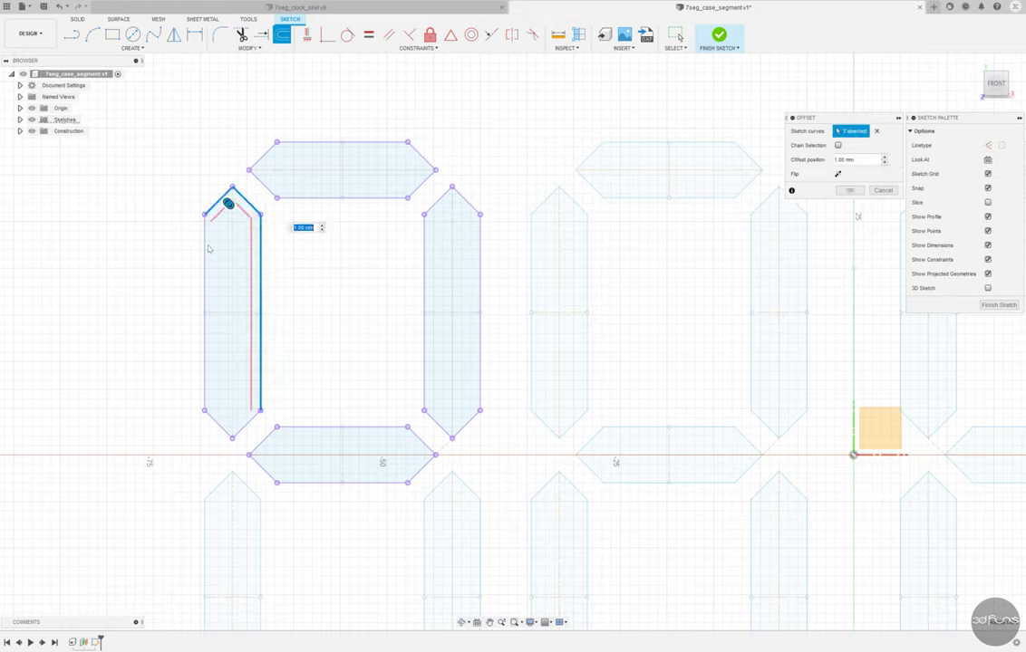
click(203, 299)
click(217, 424)
click(247, 424)
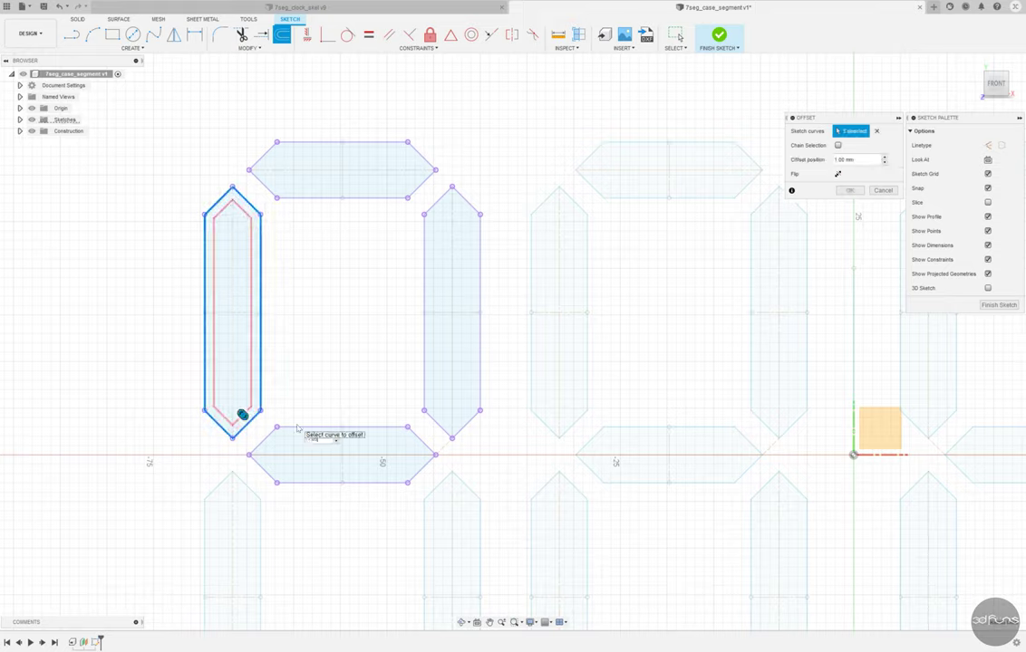
drag(242, 414, 258, 331)
scroll(330, 467, up, 2)
text(-.15)
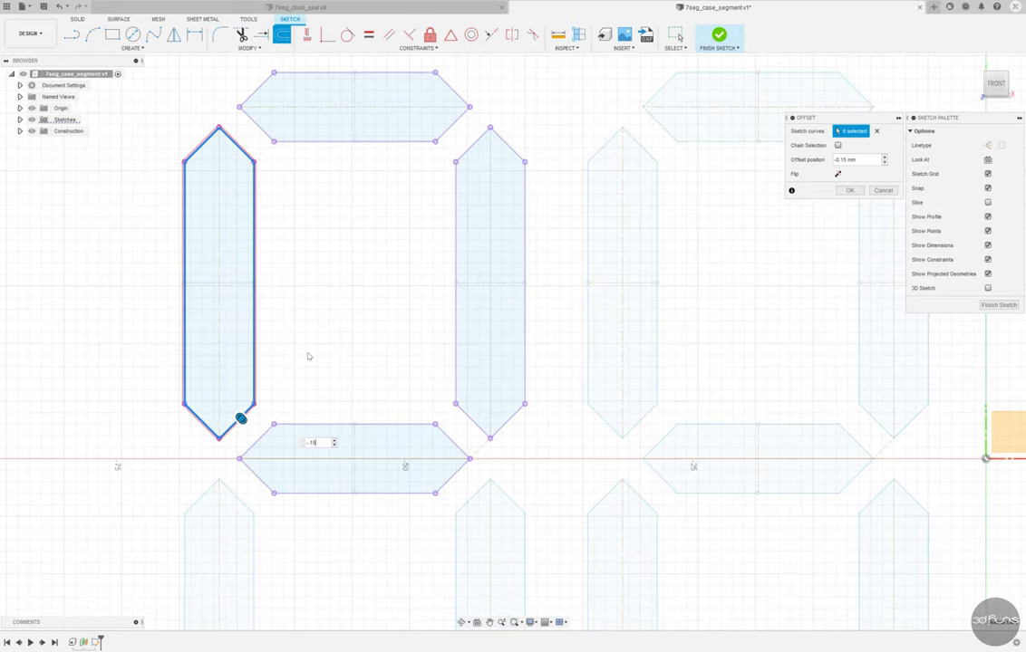
key(Return)
Offset the top segment's projected outline edges.
key(o)
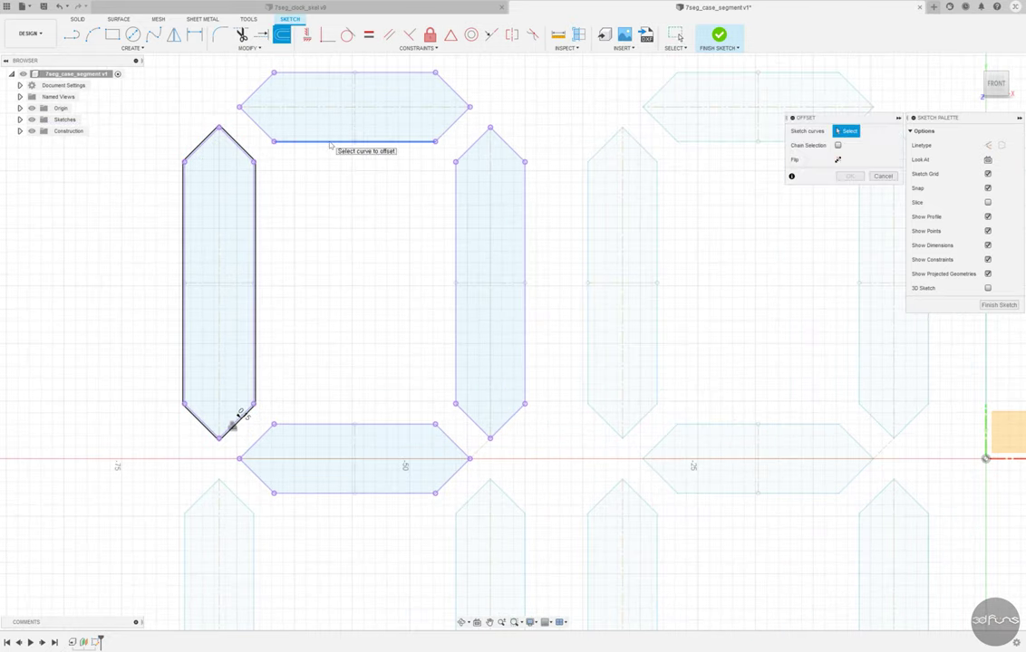
click(330, 143)
click(257, 124)
click(256, 90)
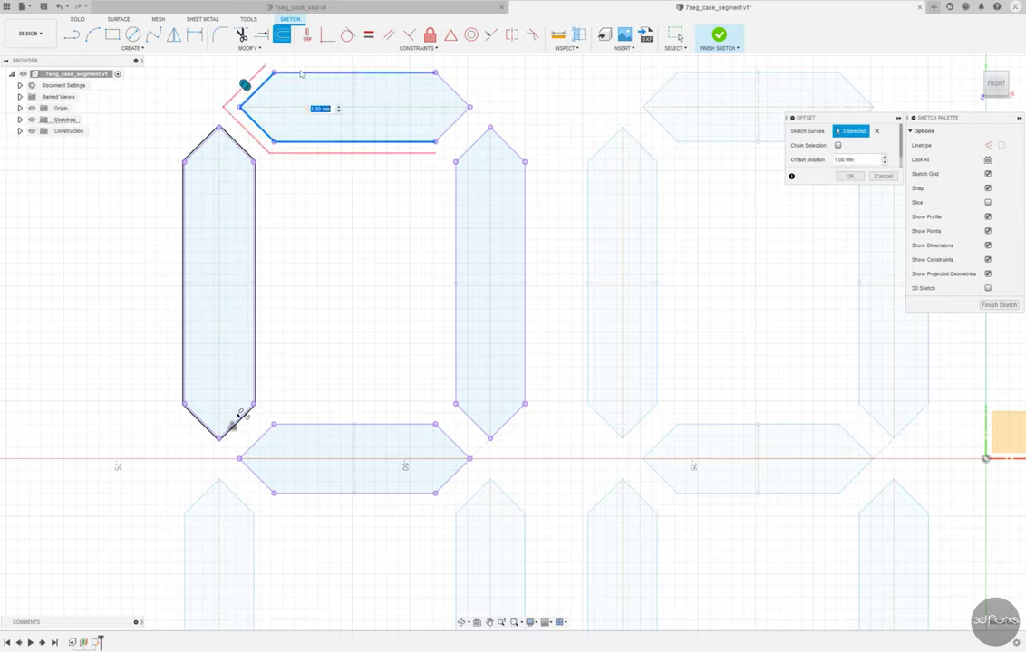
click(300, 73)
click(461, 98)
click(458, 121)
key(Return)
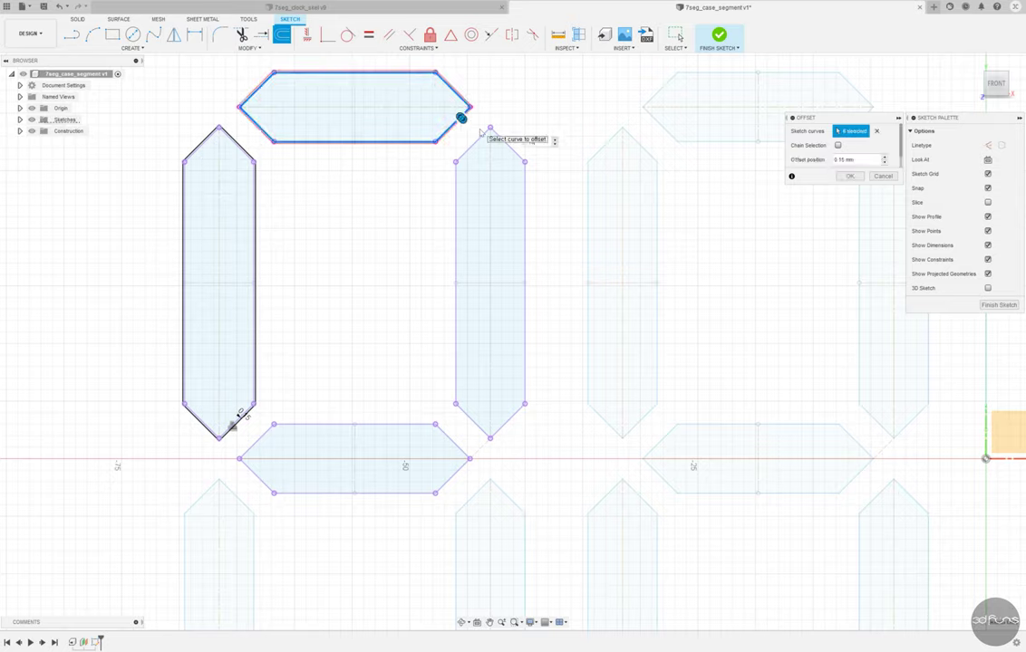
Select the right segment's edges for an offset, then cancel it.
click(282, 37)
click(455, 194)
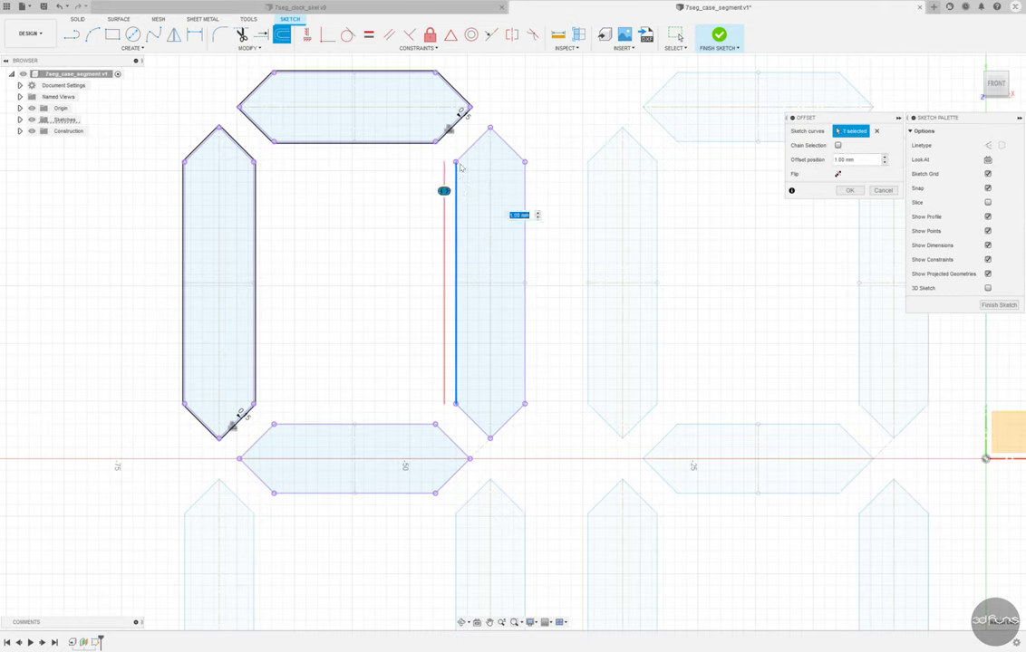
click(472, 145)
click(508, 145)
click(525, 191)
click(509, 419)
click(483, 432)
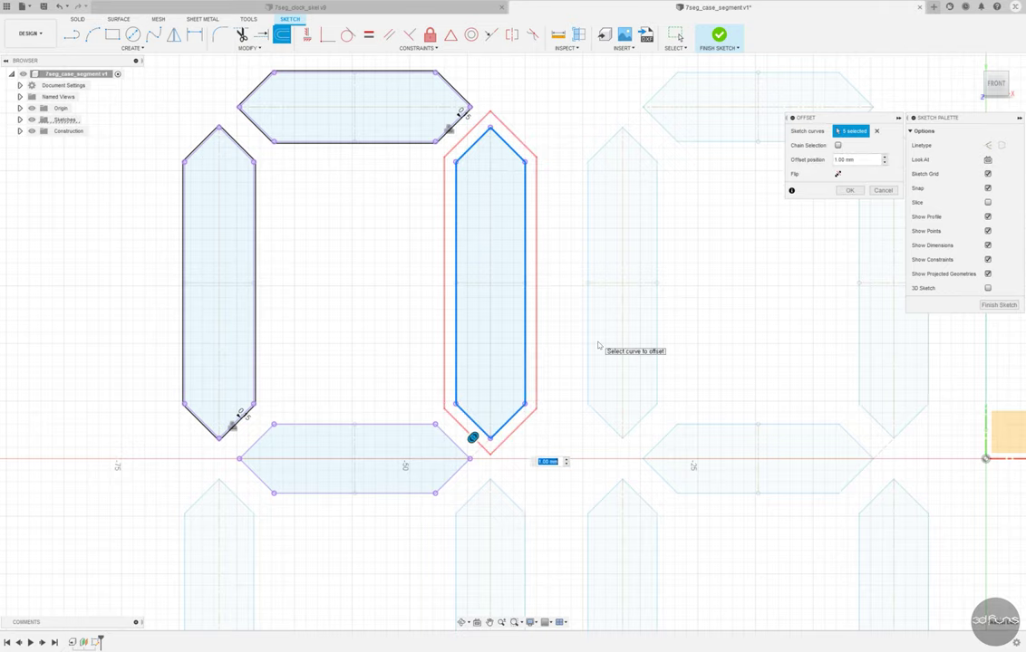
key(Escape)
Try offsetting the bottom segment outline, then cancel it.
scroll(362, 245, down, 2)
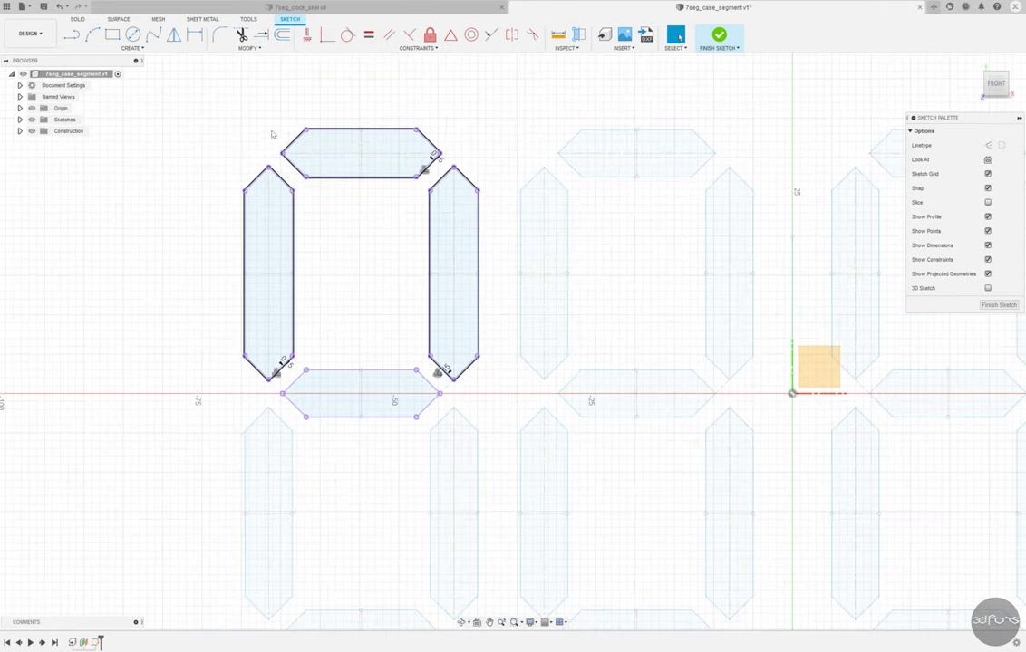
scroll(281, 137, up, 2)
click(281, 34)
click(354, 459)
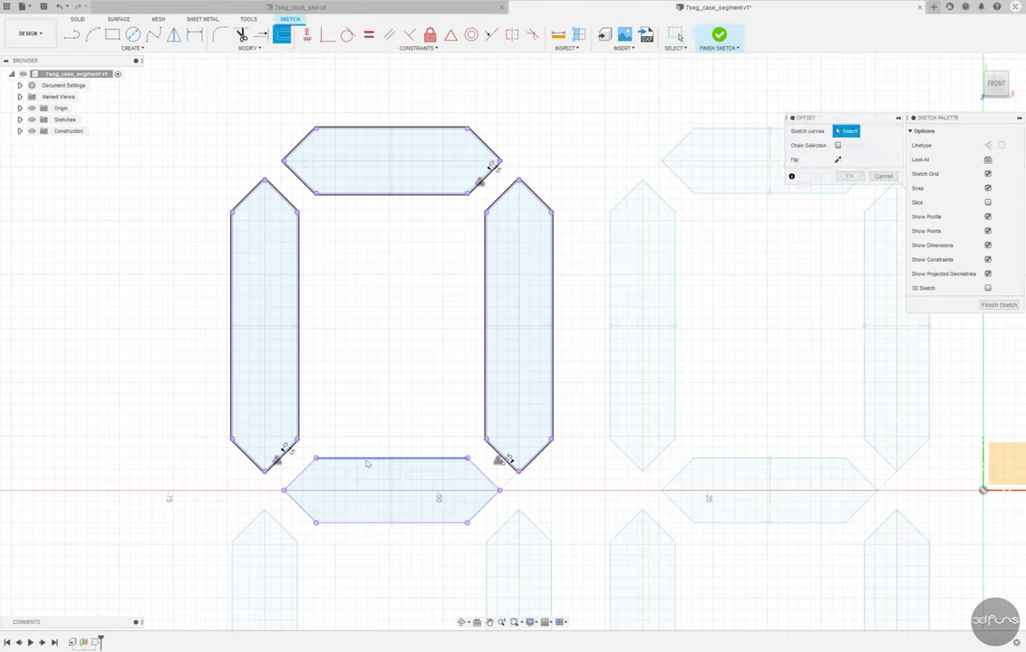
double_click(304, 477)
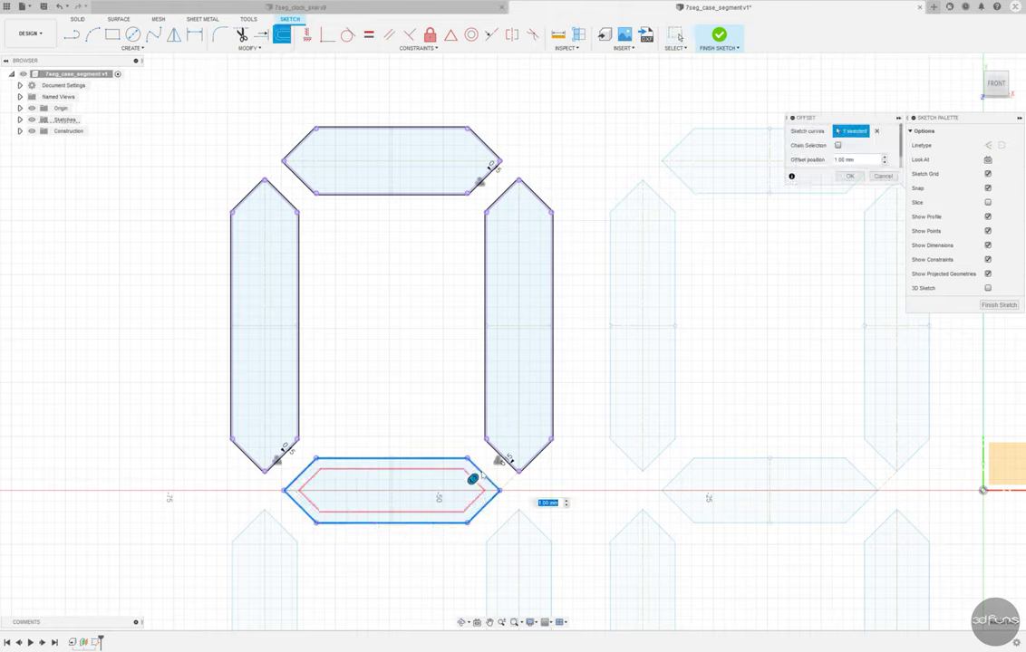
key(Escape)
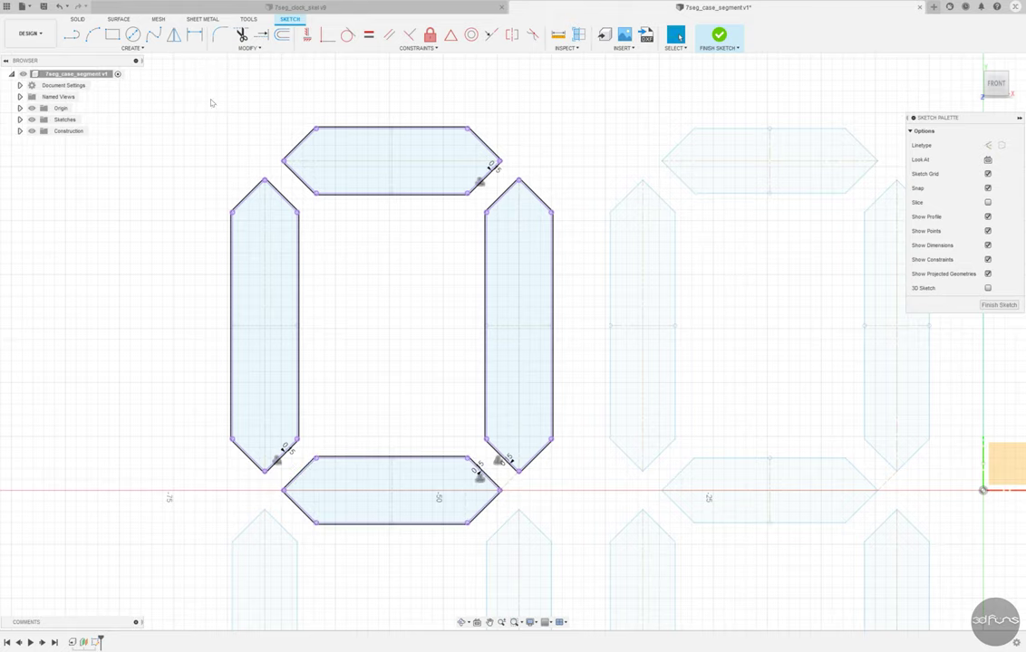
scroll(312, 135, up, 1)
Mirror the top, right and left segment outlines across the horizontal axis.
click(317, 127)
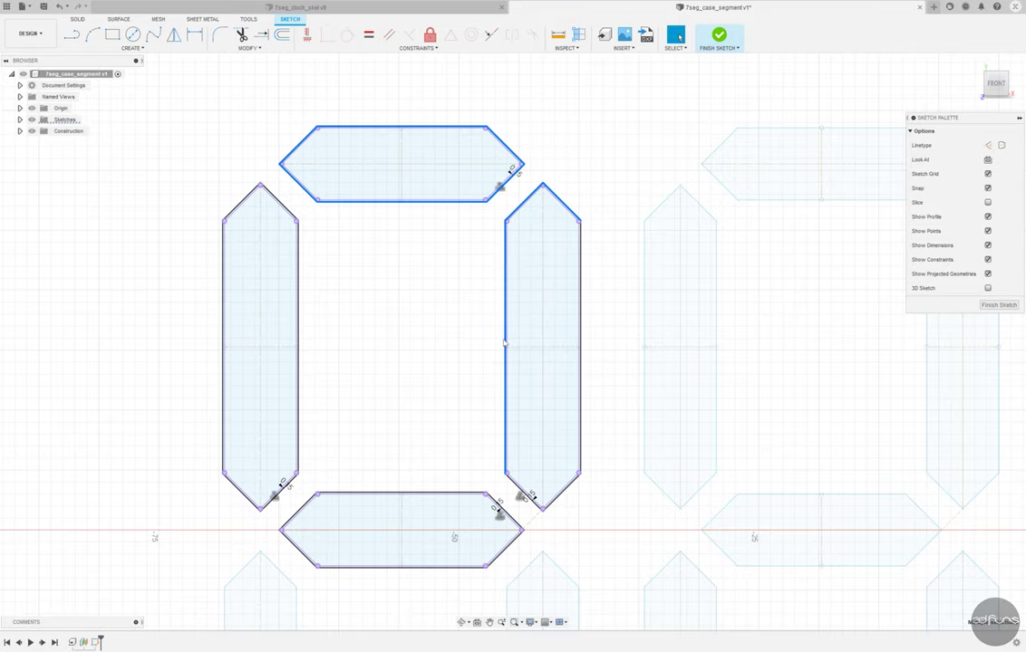
click(582, 358)
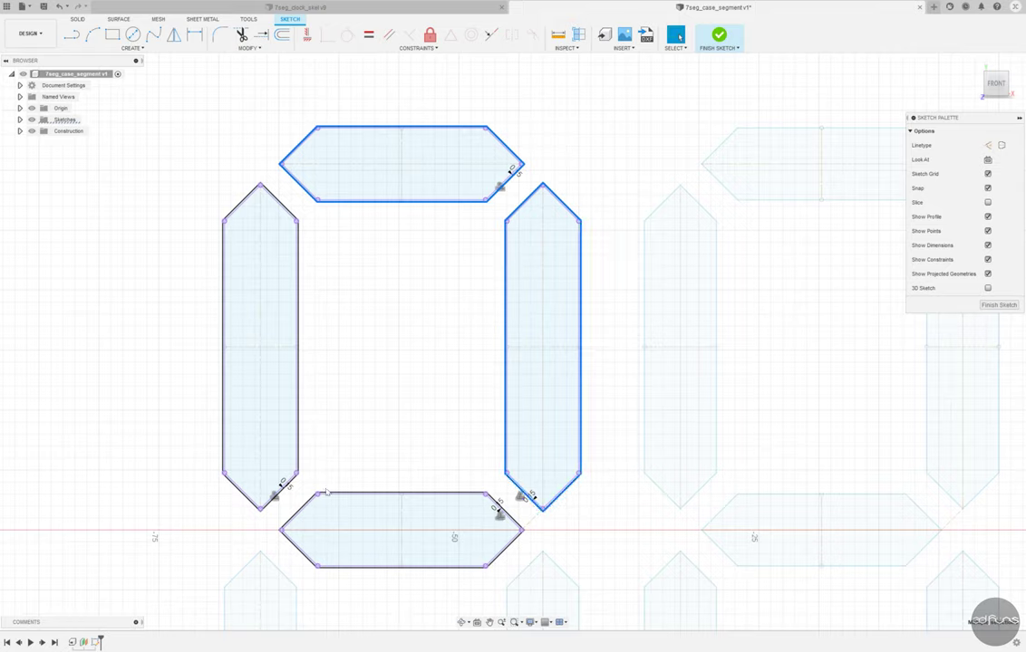
click(290, 484)
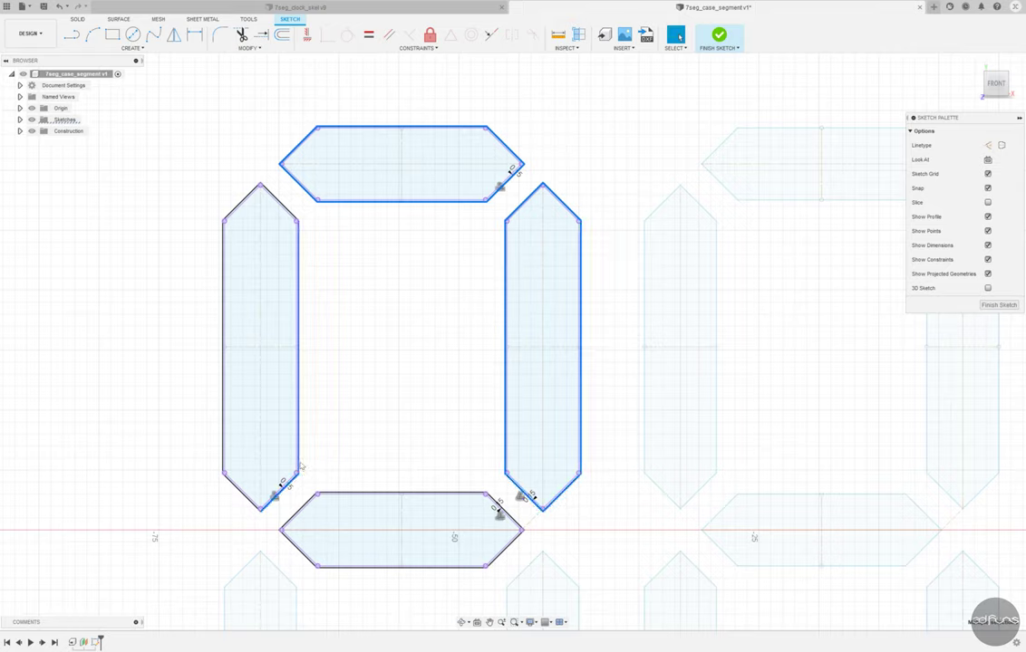
click(221, 456)
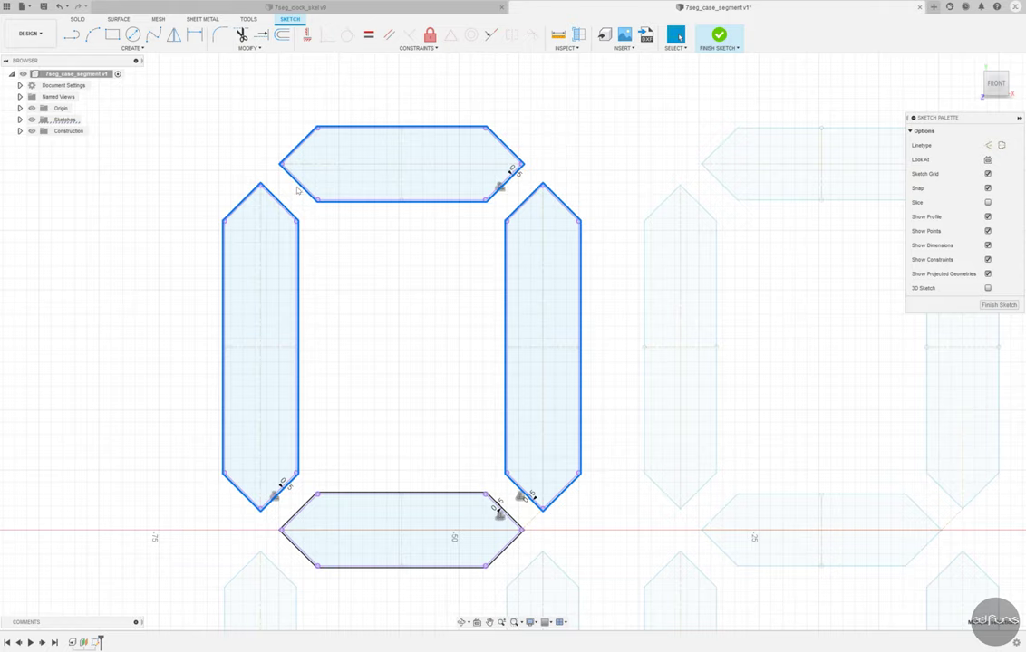
click(173, 34)
scroll(722, 426, down, 5)
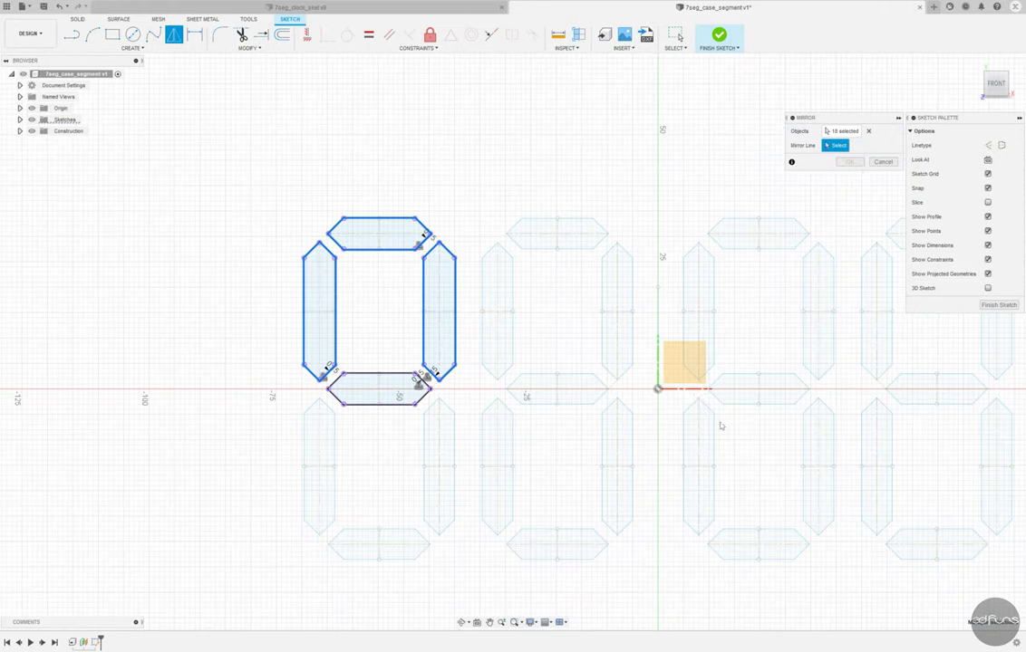
click(685, 394)
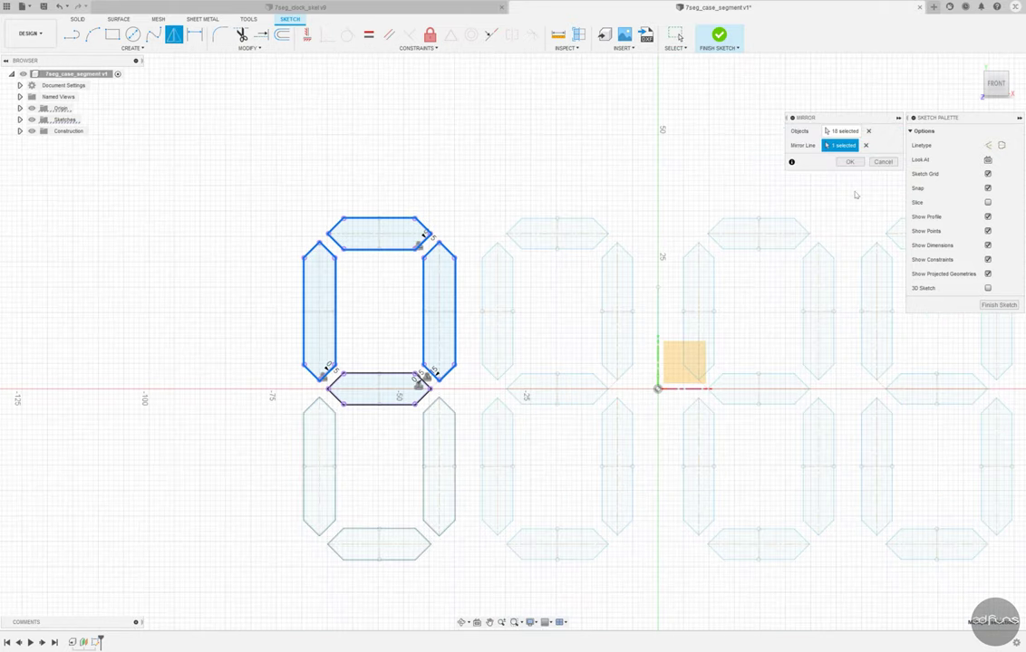
click(850, 161)
Finish the sketch and orbit to a tilted view of the segments.
scroll(406, 482, up, 3)
scroll(408, 482, up, 2)
scroll(403, 482, down, 2)
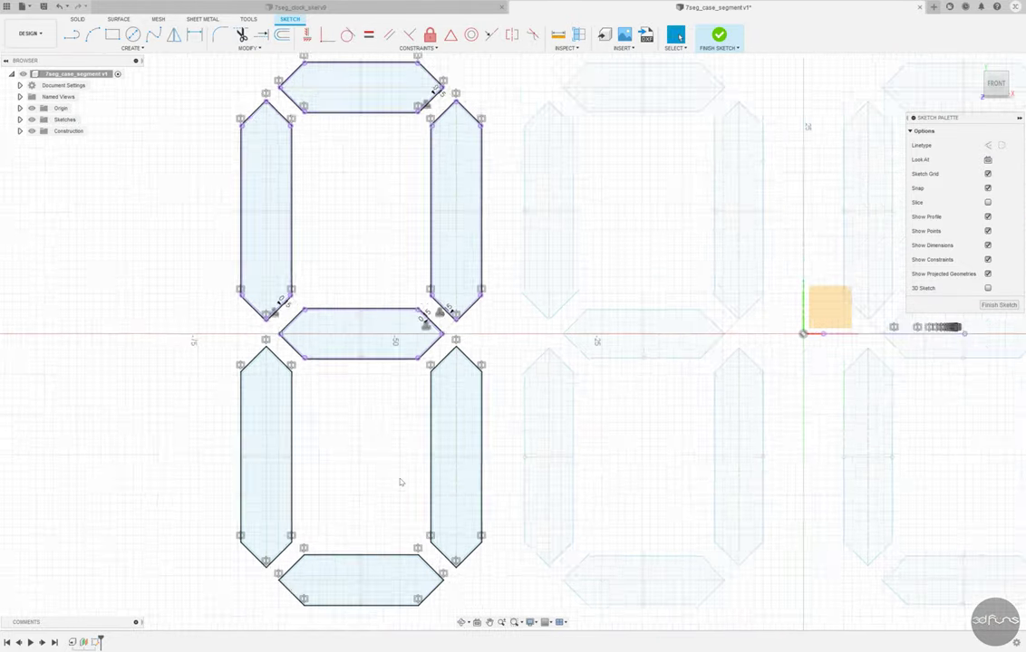
scroll(399, 482, down, 2)
click(720, 36)
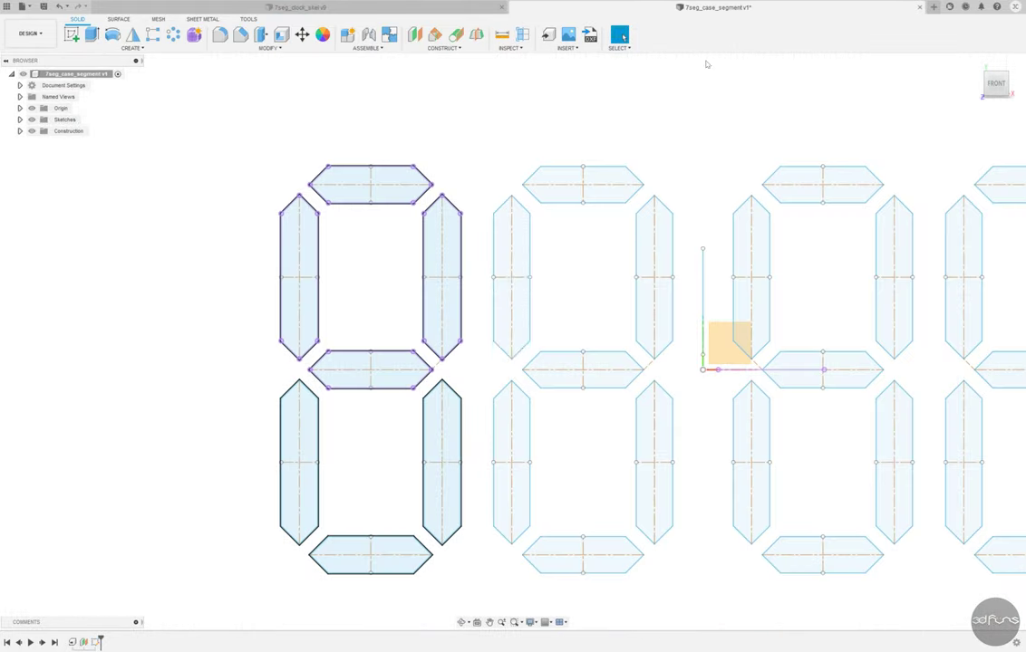
scroll(237, 249, down, 2)
shift+middle_drag(240, 253, 198, 210)
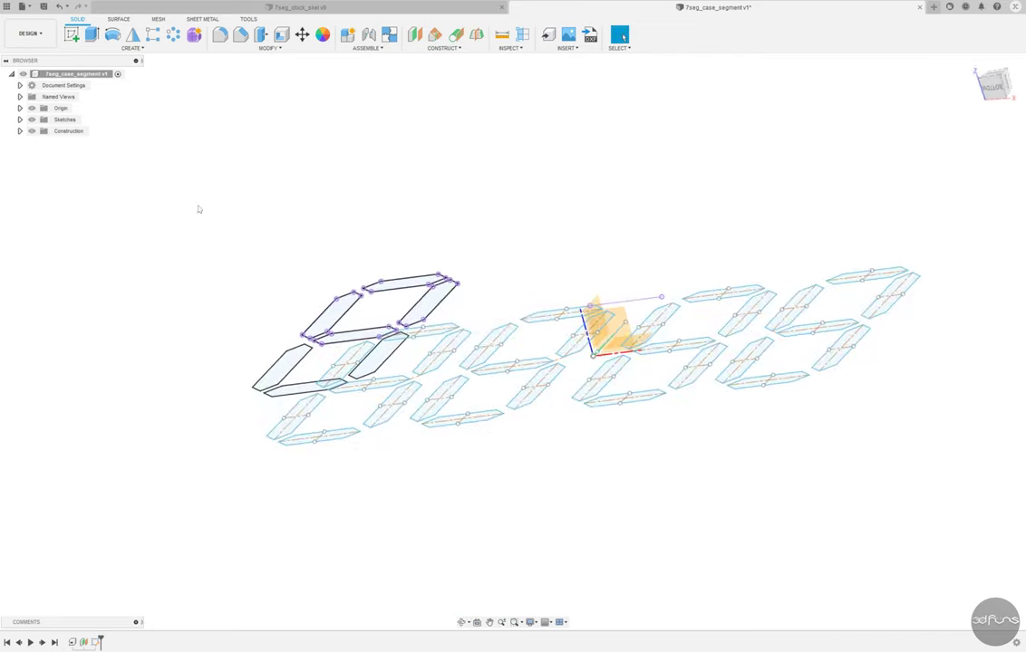
Hide Sketch1 and pick the first digit's segment profiles for extrusion.
key(e)
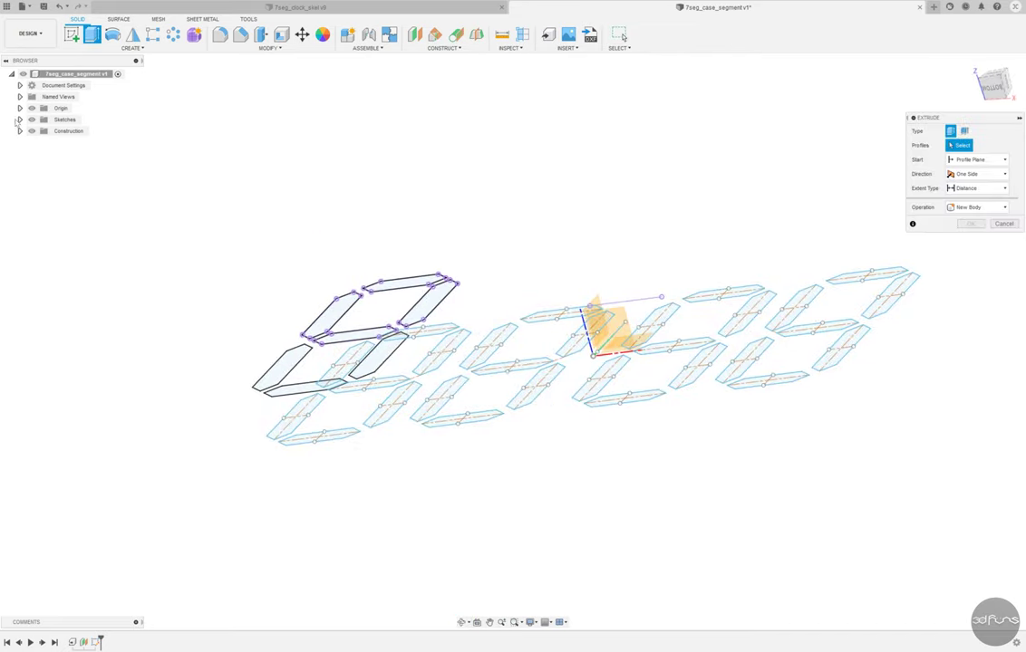
click(20, 119)
click(40, 131)
click(417, 279)
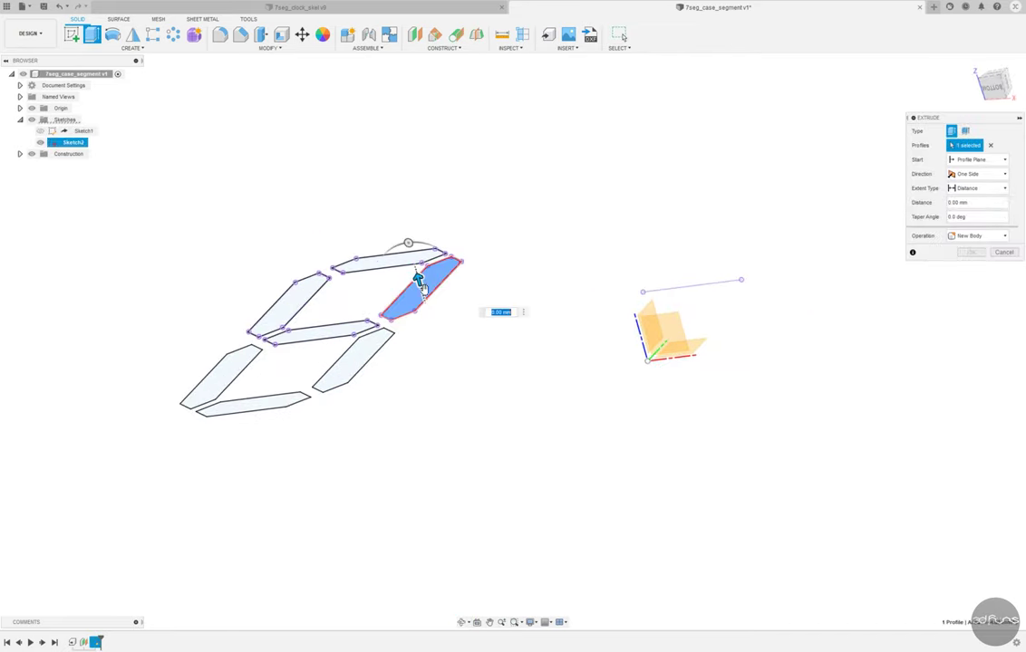
scroll(453, 266, up, 5)
scroll(231, 480, down, 1)
click(231, 482)
scroll(231, 480, down, 2)
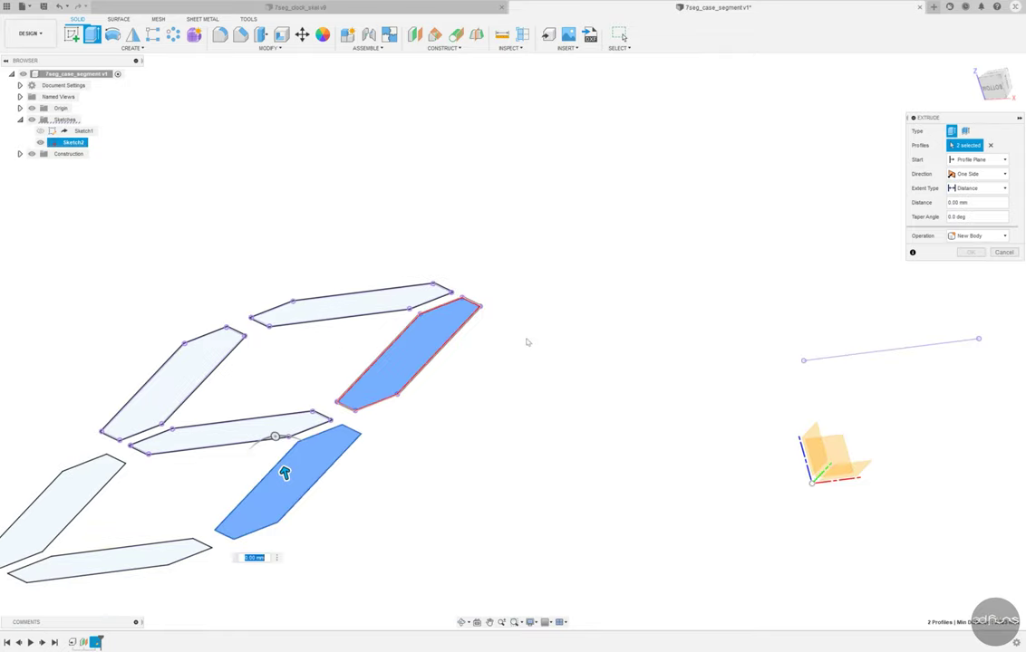
click(108, 549)
click(55, 508)
click(226, 426)
click(167, 371)
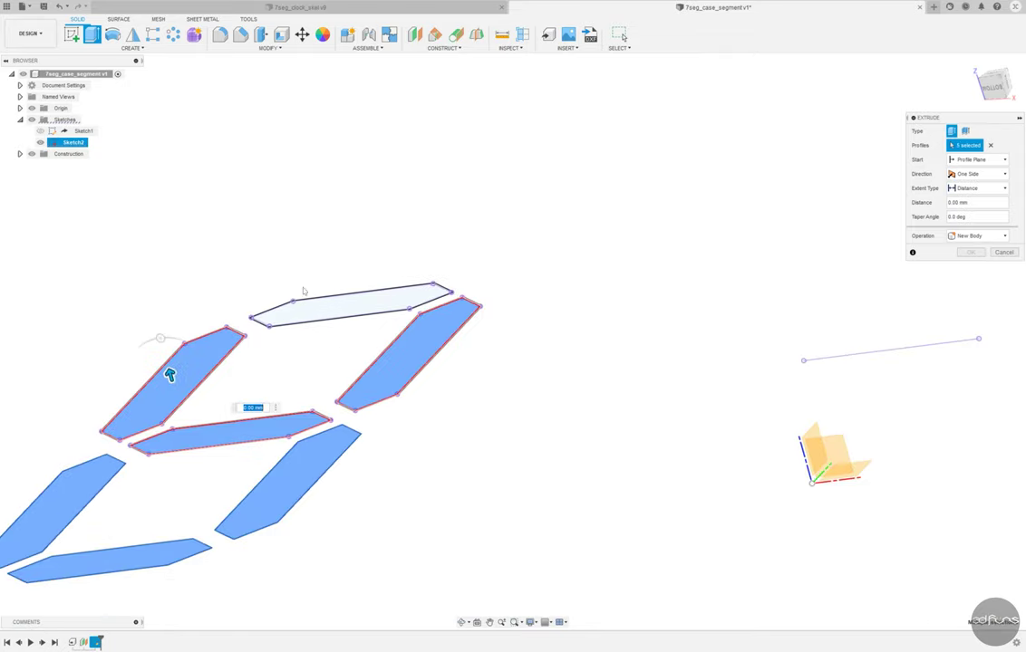
click(308, 307)
Correct the profile selection and extrude all seven segments as thin bodies.
scroll(305, 298, up, 2)
scroll(305, 298, up, 2)
click(394, 282)
click(538, 408)
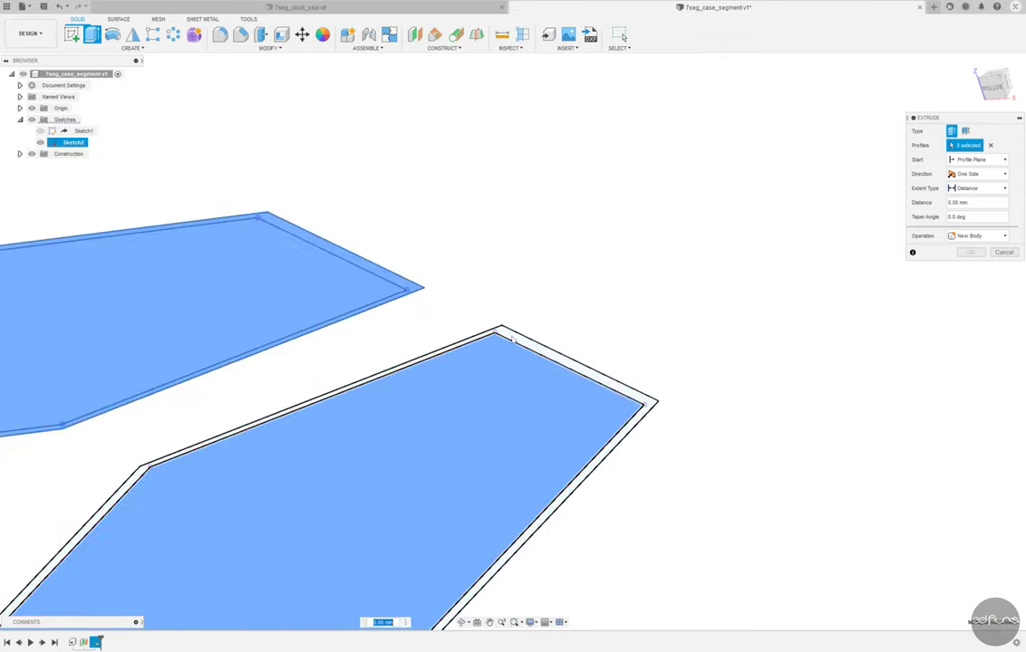
scroll(538, 409, down, 2)
scroll(712, 275, up, 2)
click(712, 274)
scroll(651, 486, up, 1)
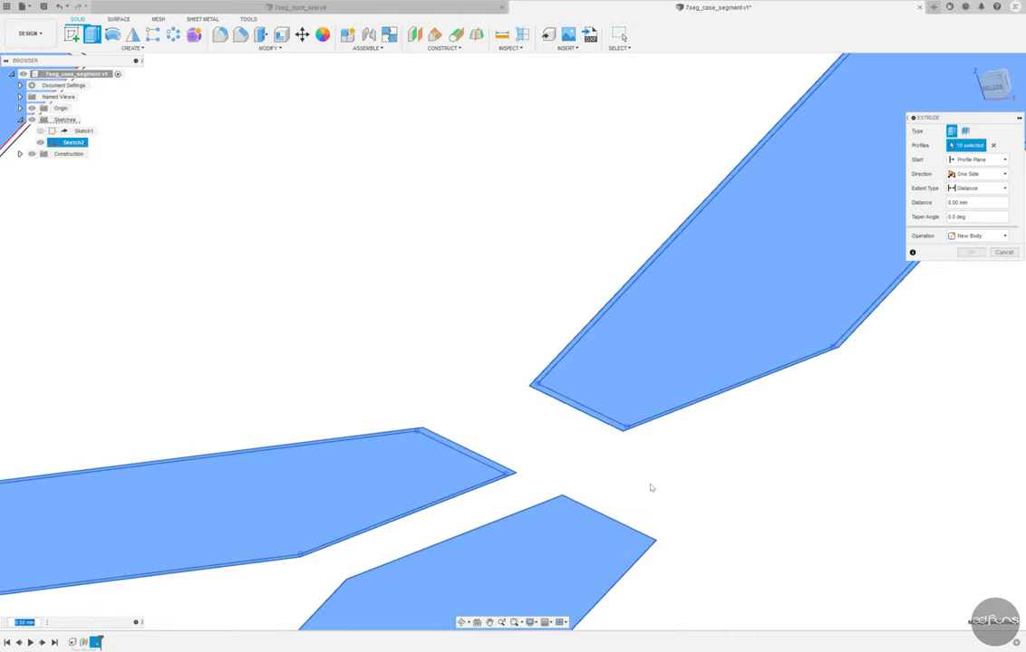
click(425, 339)
click(299, 381)
scroll(507, 327, down, 3)
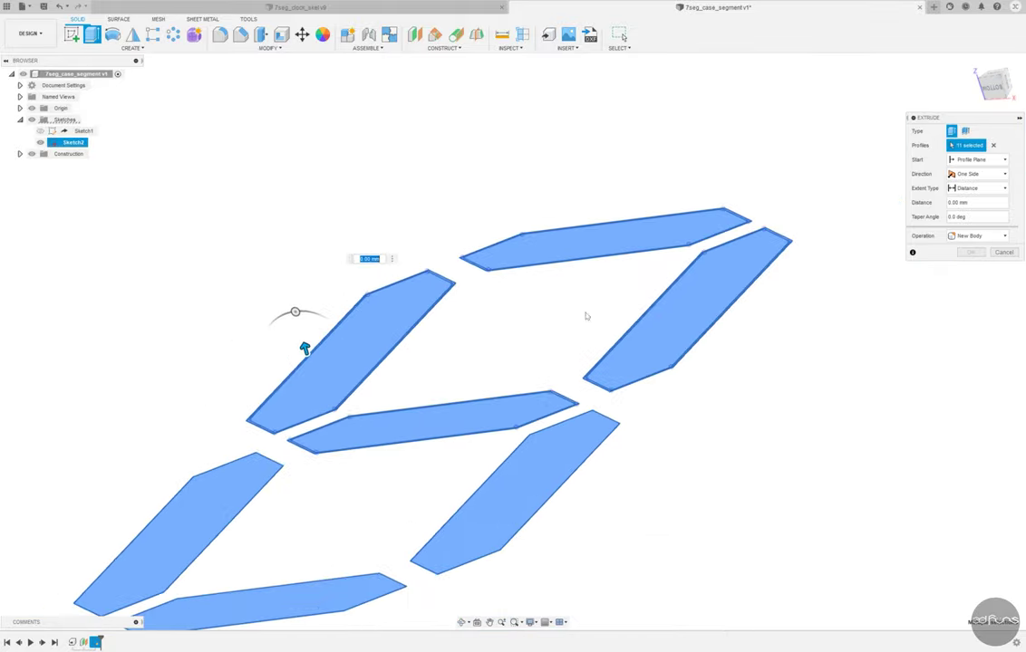
drag(305, 345, 313, 367)
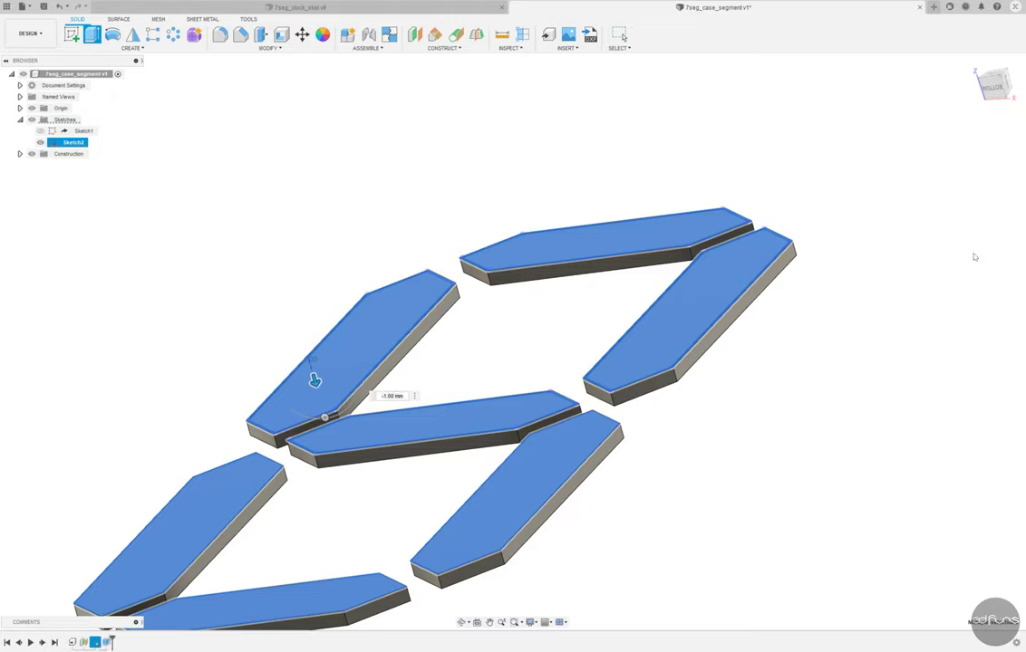
key(Return)
Show the skeleton sketch Sketch1 again and orbit to view the whole layout.
scroll(767, 234, down, 2)
shift+middle_drag(852, 88, 613, 274)
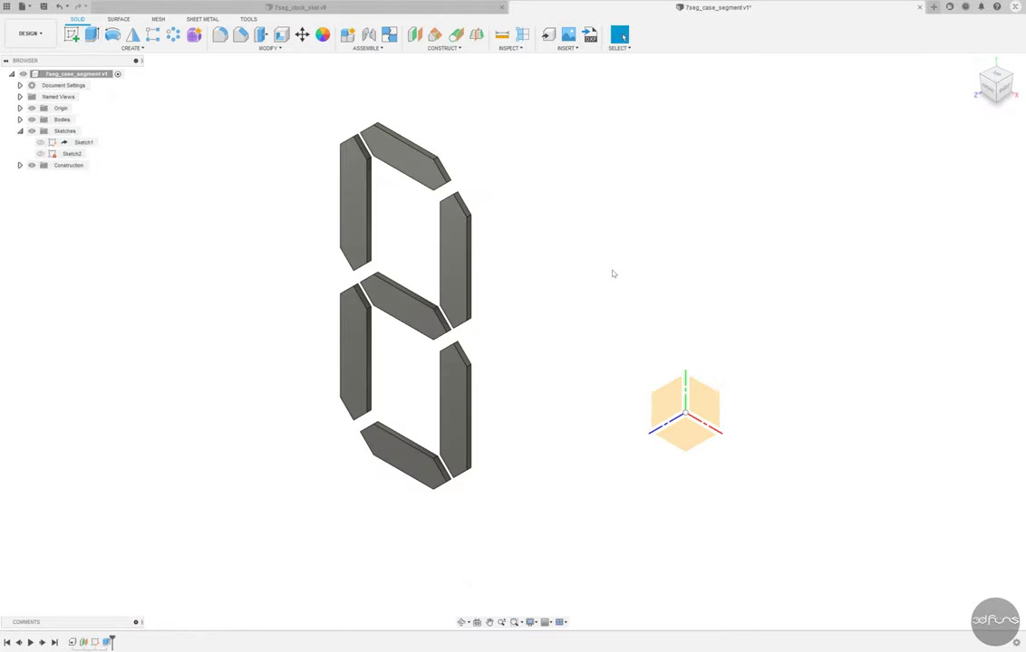
click(40, 142)
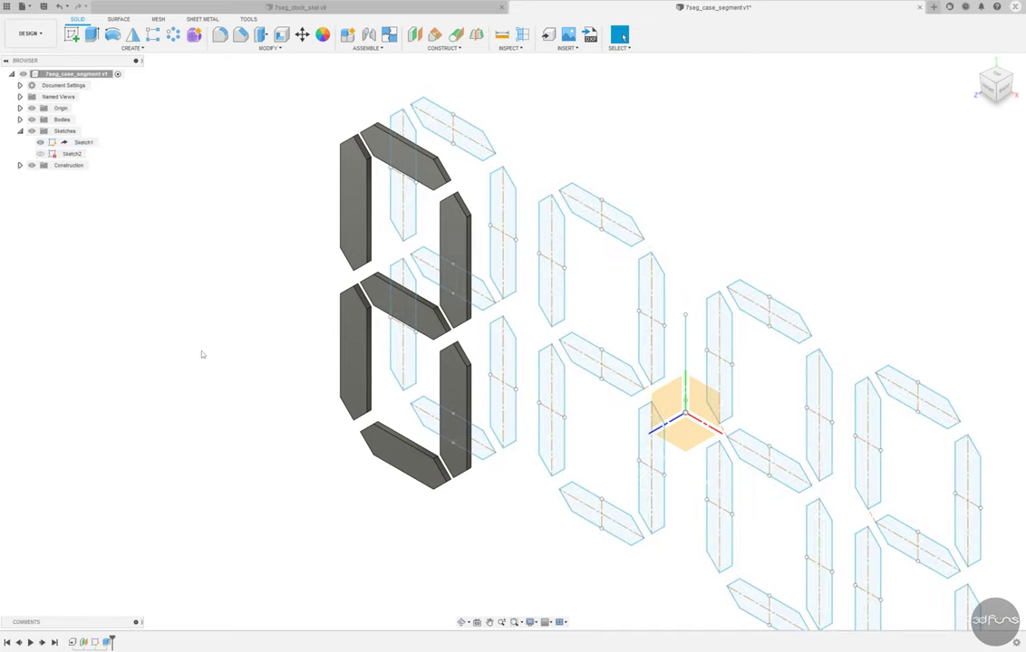
mouse_move(201, 354)
shift+middle_down()
mouse_move(193, 370)
mouse_move(251, 233)
shift+middle_up()
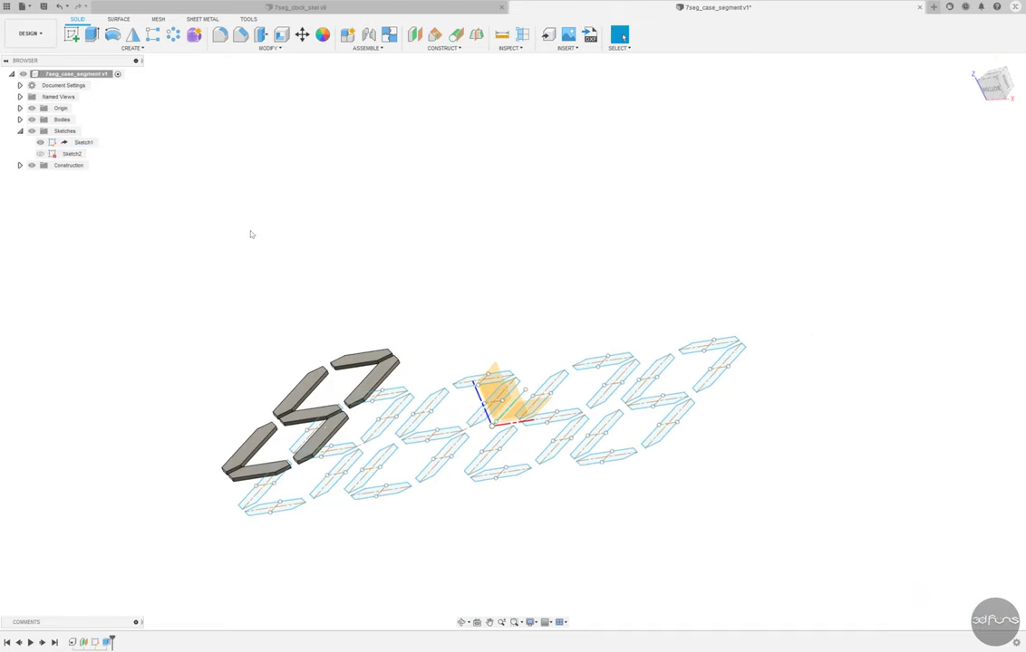
Start a rectangular pattern and select the first digit's seven segment bodies.
click(153, 35)
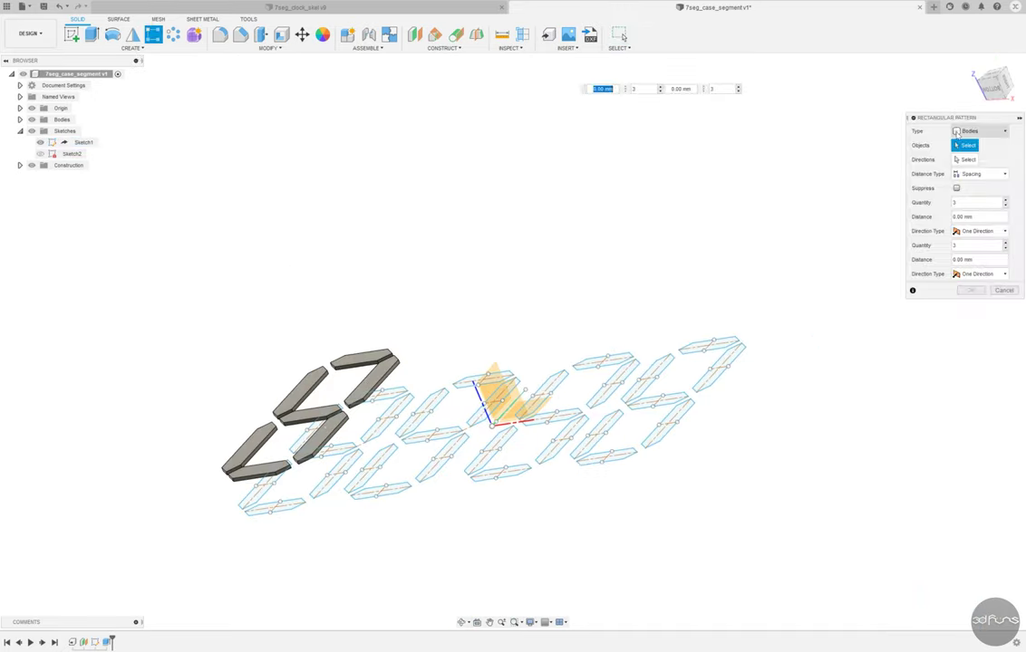
shift+middle_drag(333, 319, 466, 286)
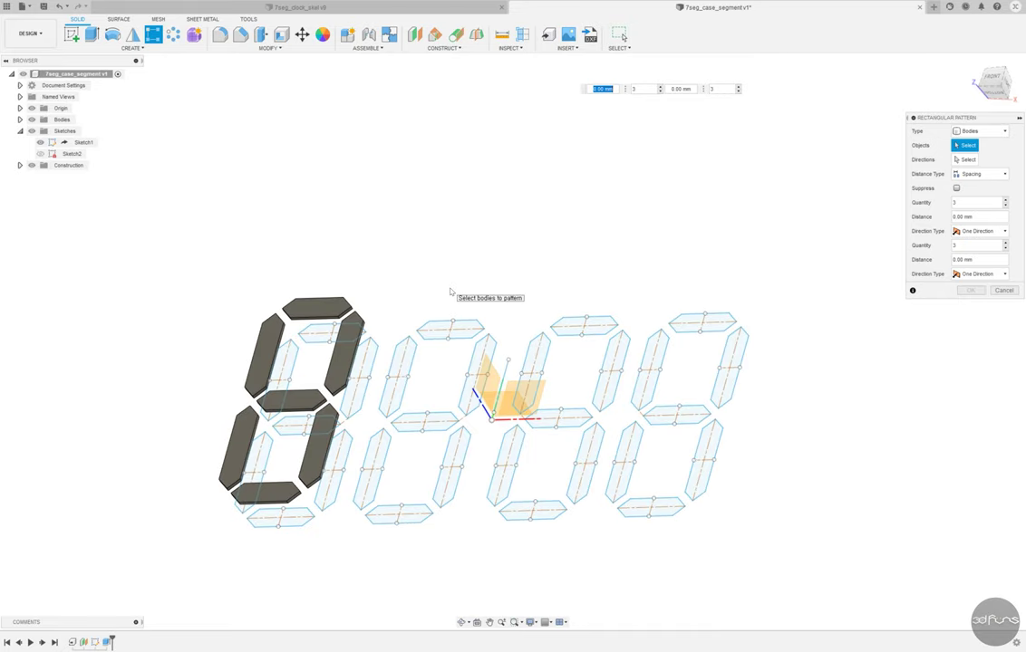
click(317, 308)
click(264, 353)
click(346, 353)
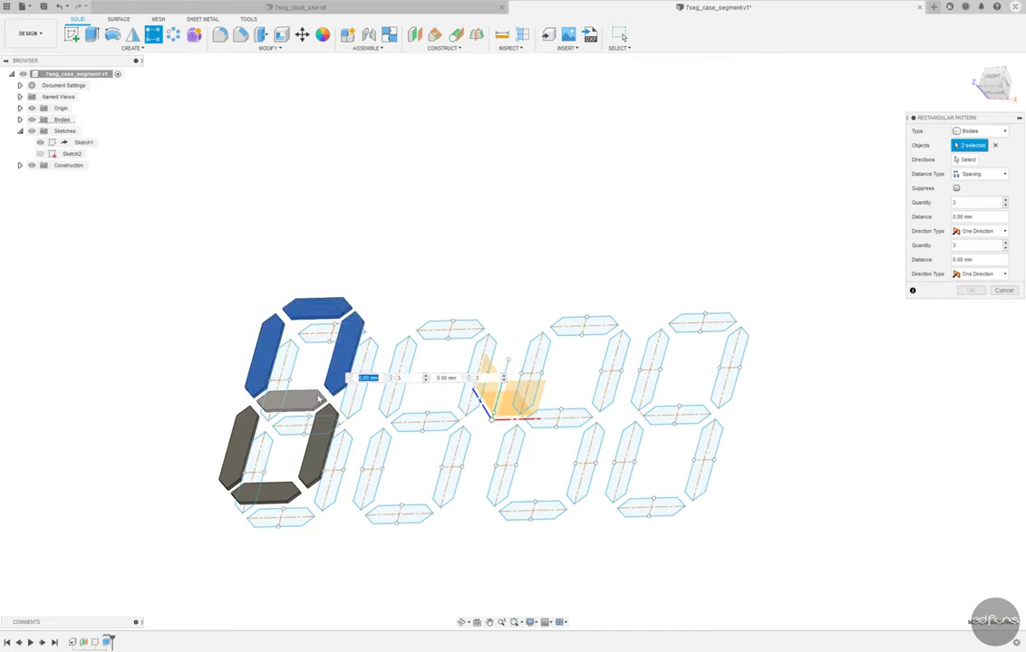
click(291, 400)
click(240, 449)
click(265, 494)
click(317, 448)
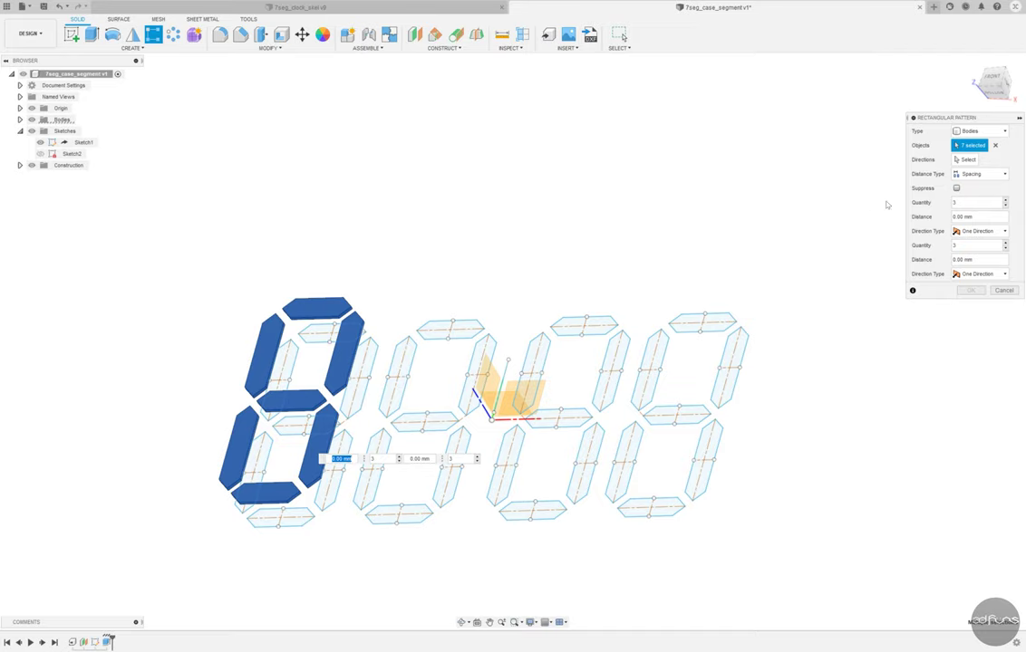
Pattern them along the digit row at 35 mm spacing, then hide Sketch2.
click(968, 160)
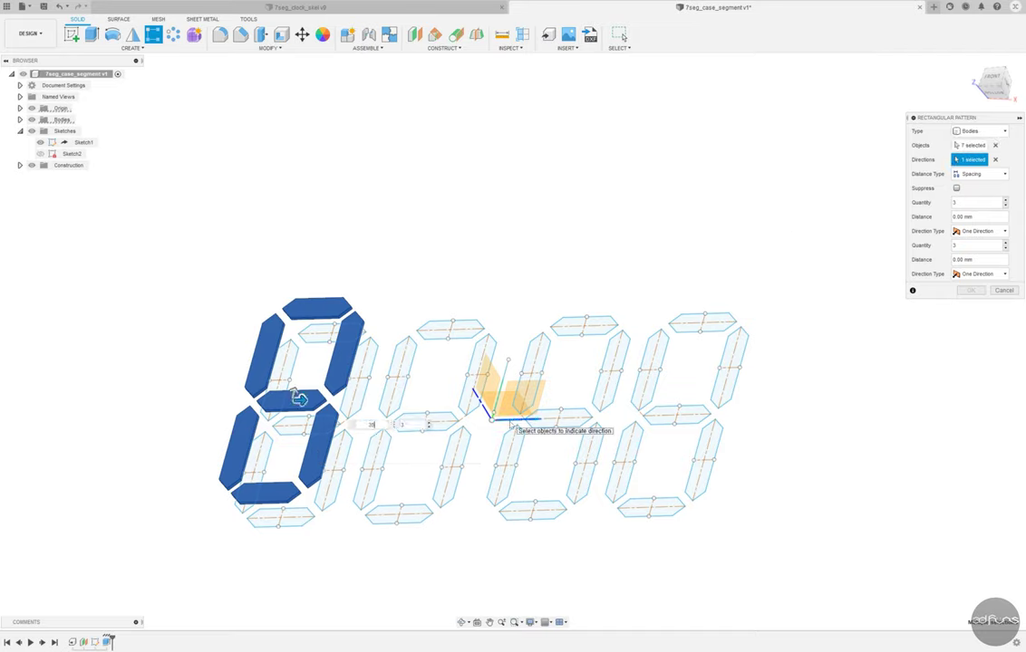
click(512, 422)
text(35)
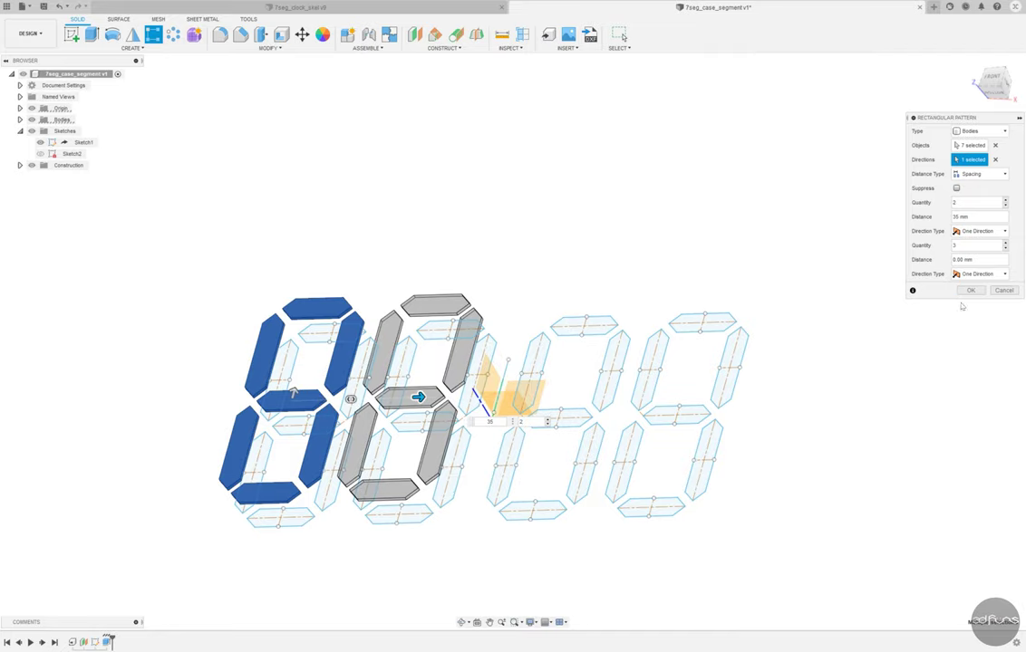
click(968, 291)
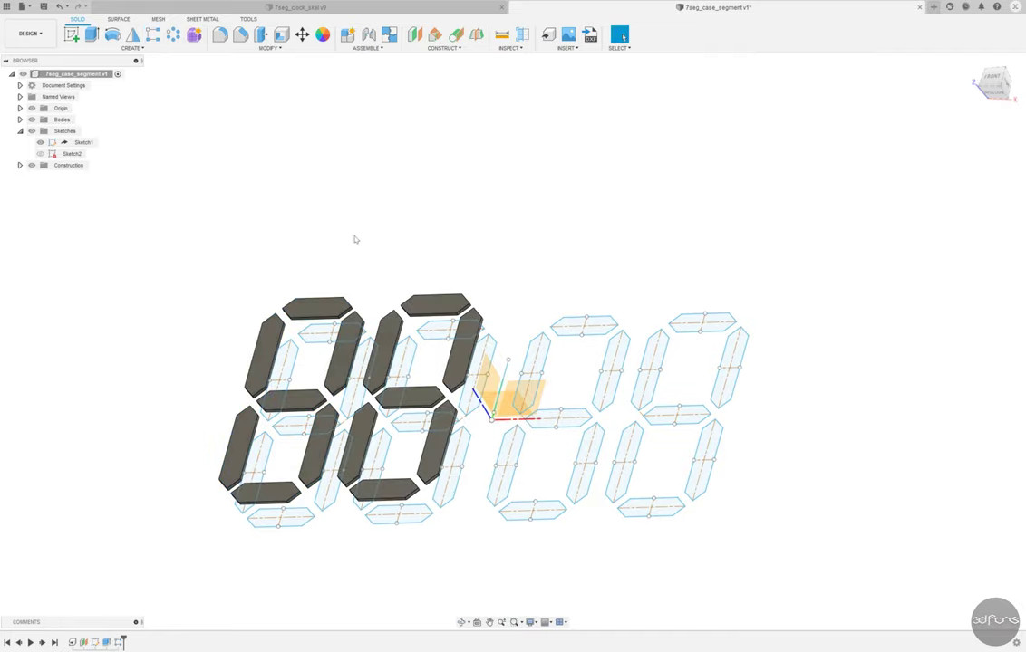
click(41, 154)
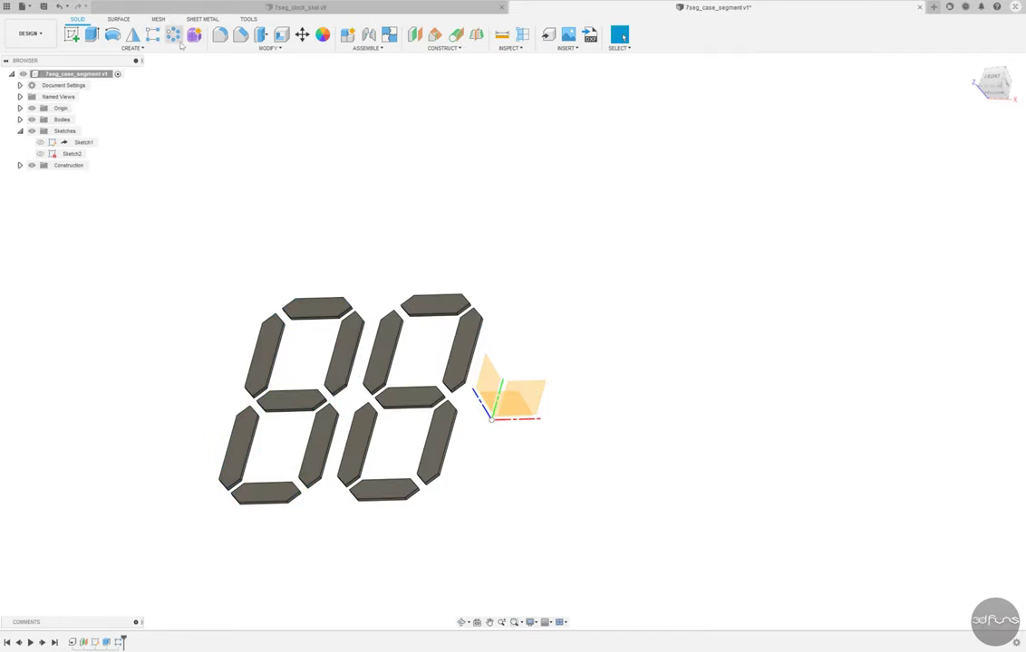
Select all 14 segment bodies of both digits for a mirror.
key(m)
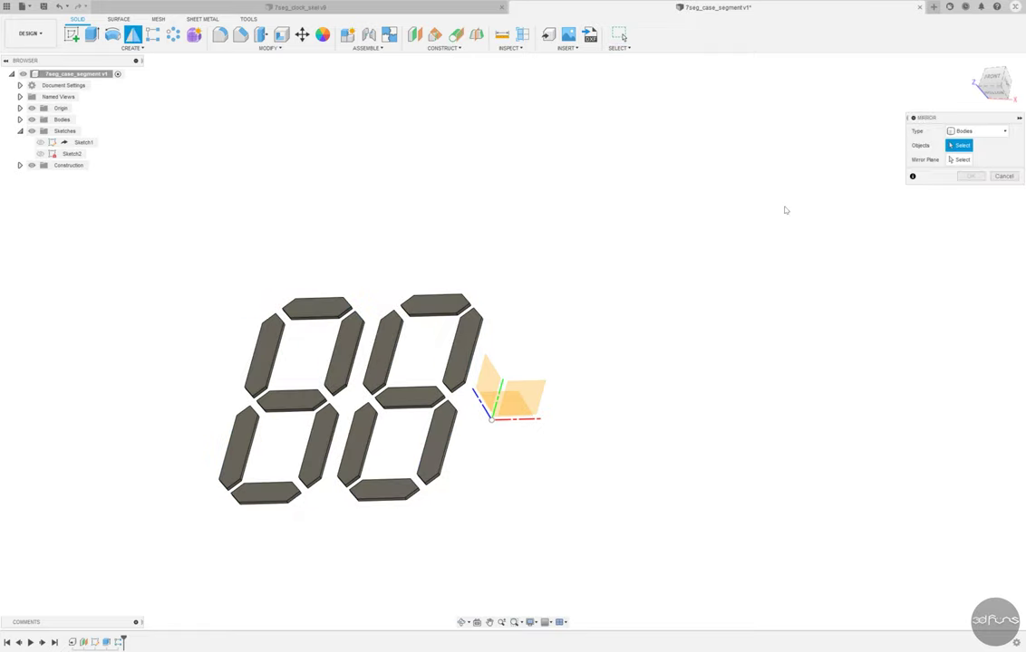
click(318, 308)
click(265, 352)
click(290, 400)
click(344, 352)
click(435, 305)
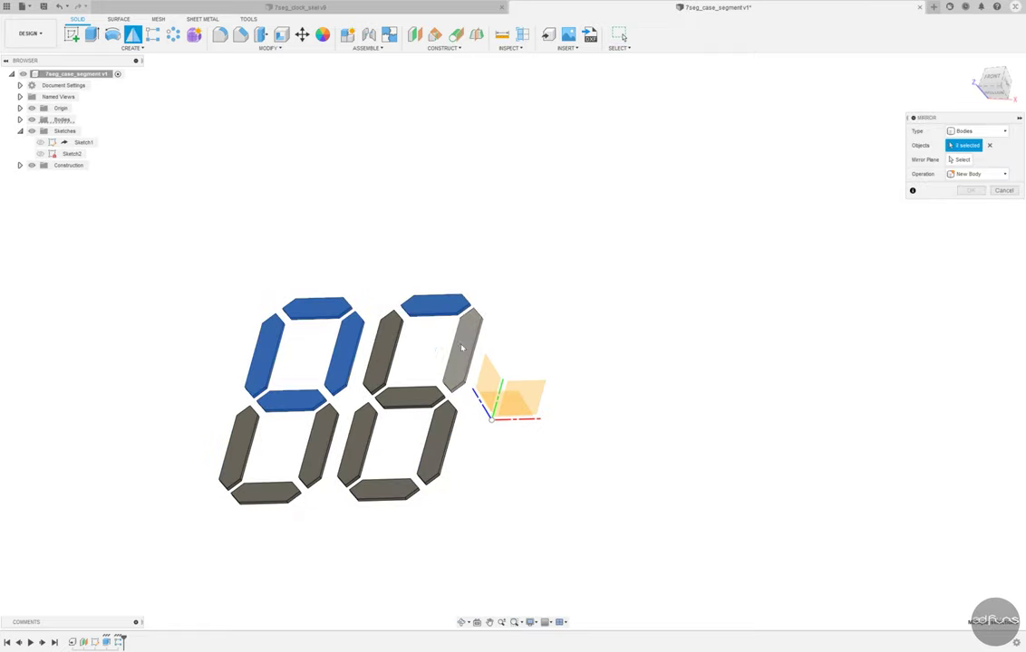
click(461, 348)
click(385, 352)
click(408, 396)
click(356, 446)
click(389, 489)
click(439, 442)
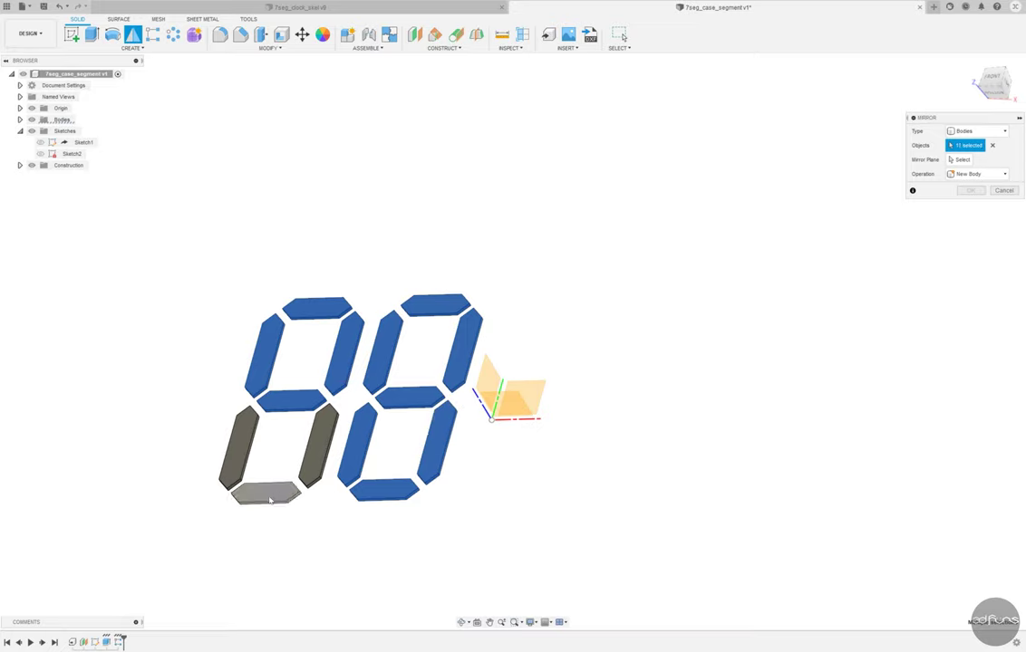
click(269, 499)
click(319, 444)
click(237, 449)
Mirror them across the chosen plane into four digits and switch to an isometric view.
click(960, 159)
click(504, 376)
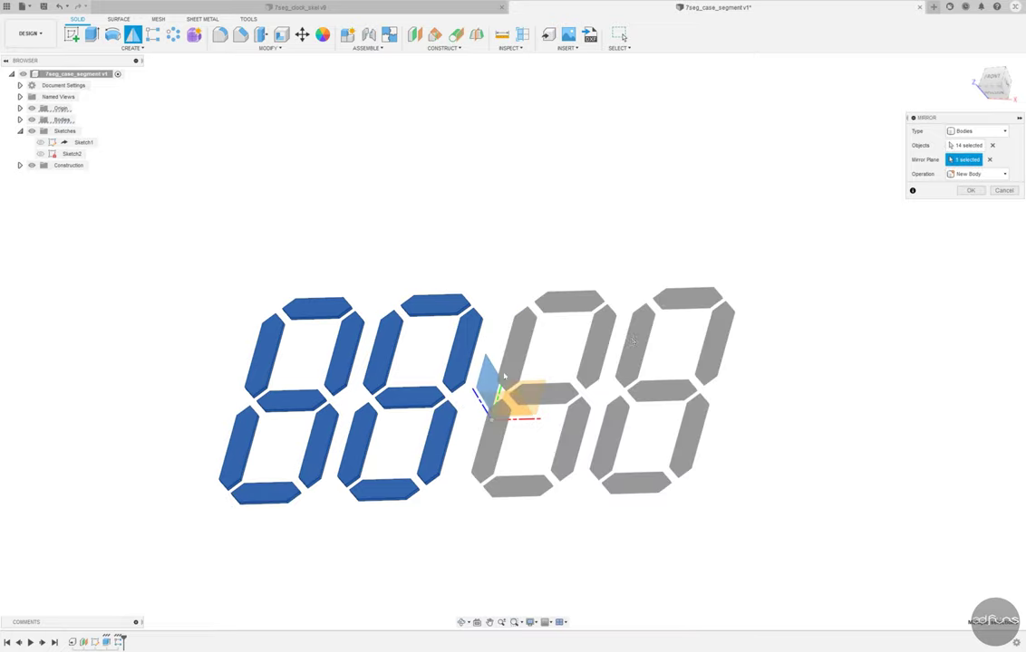
click(969, 192)
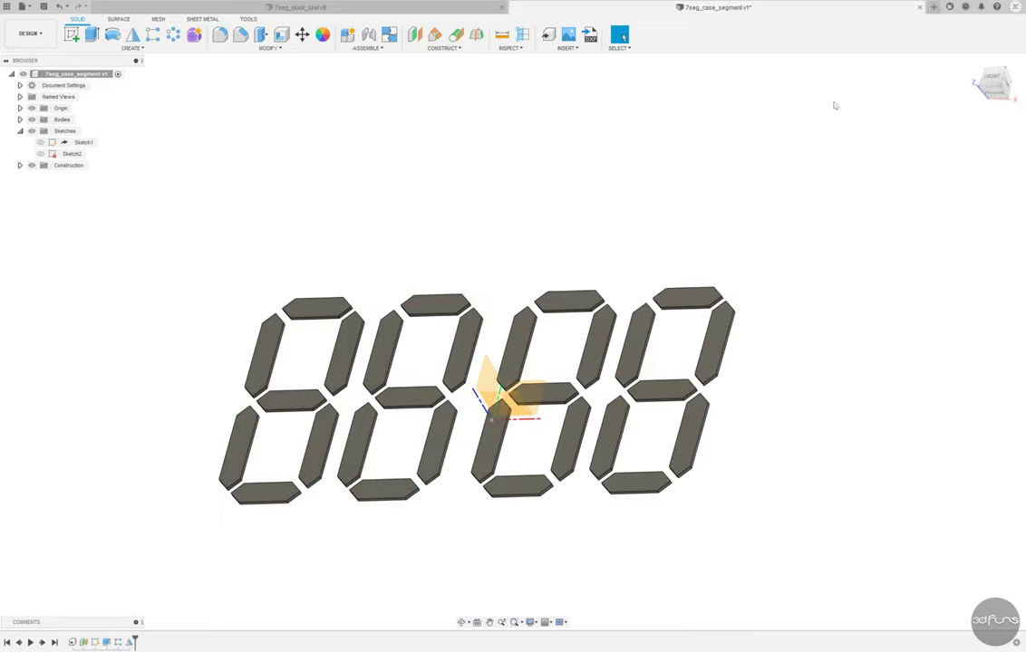
click(997, 84)
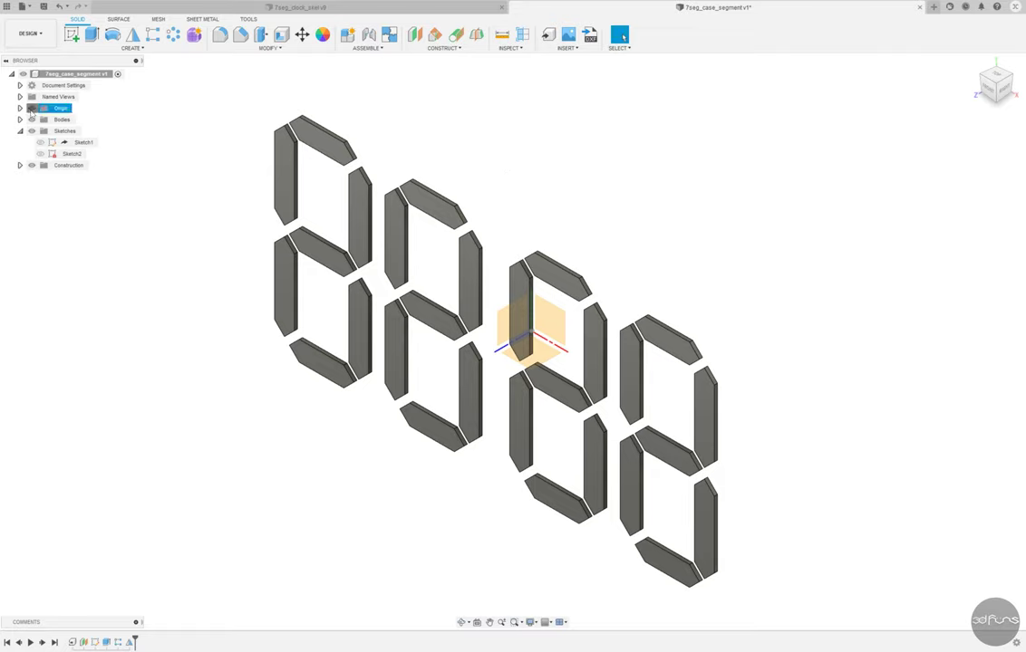
click(322, 35)
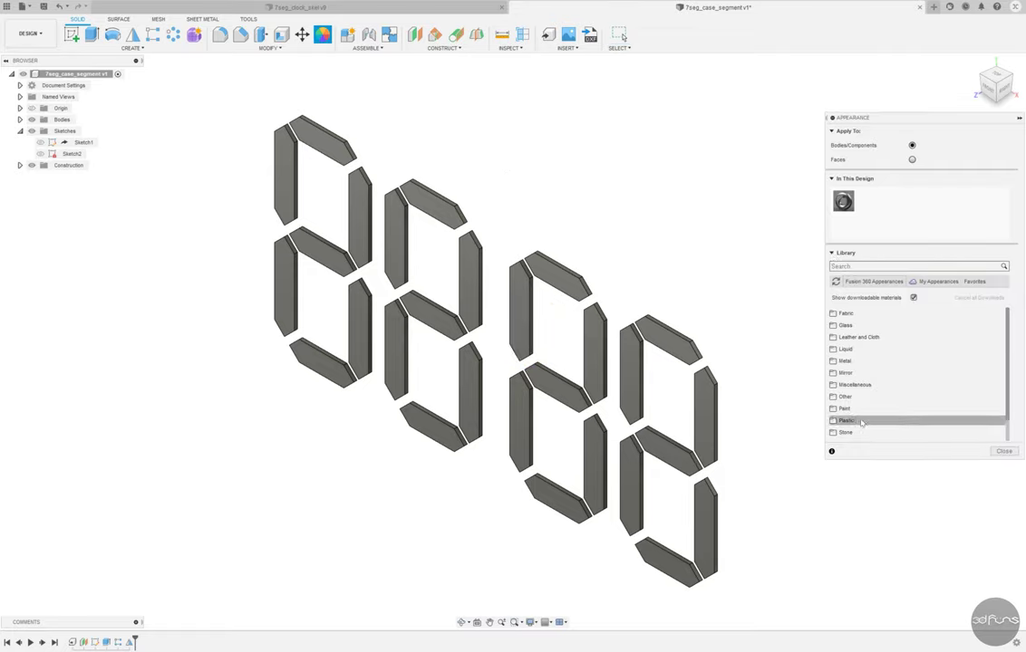
Apply the Plastic ABS (White) appearance to all segments of the fourth digit.
scroll(856, 392, down, 2)
click(852, 396)
scroll(856, 381, down, 3)
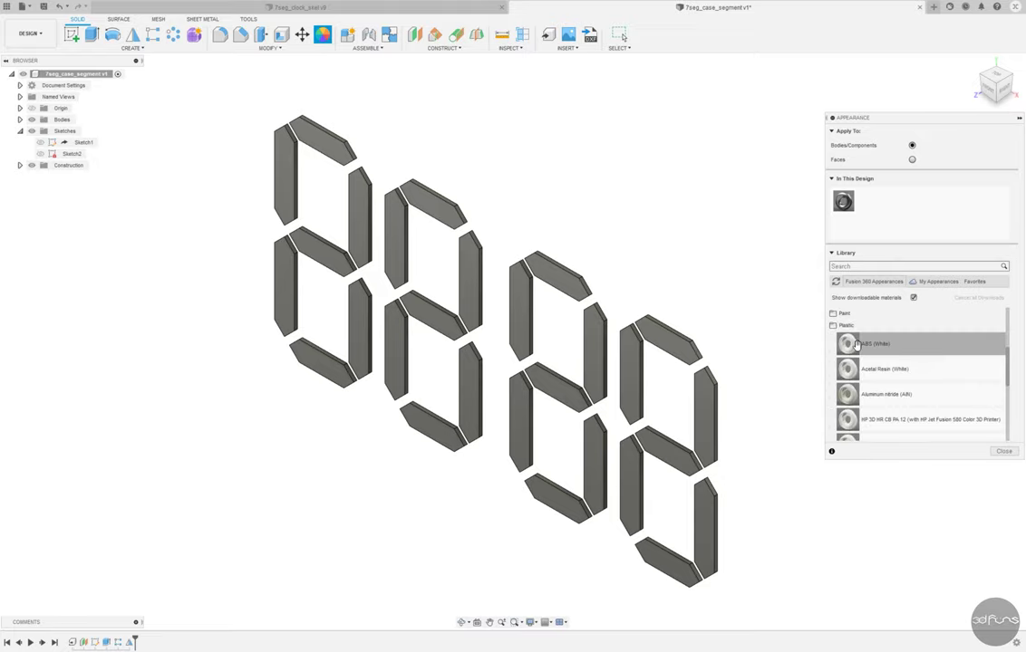
drag(847, 344, 707, 408)
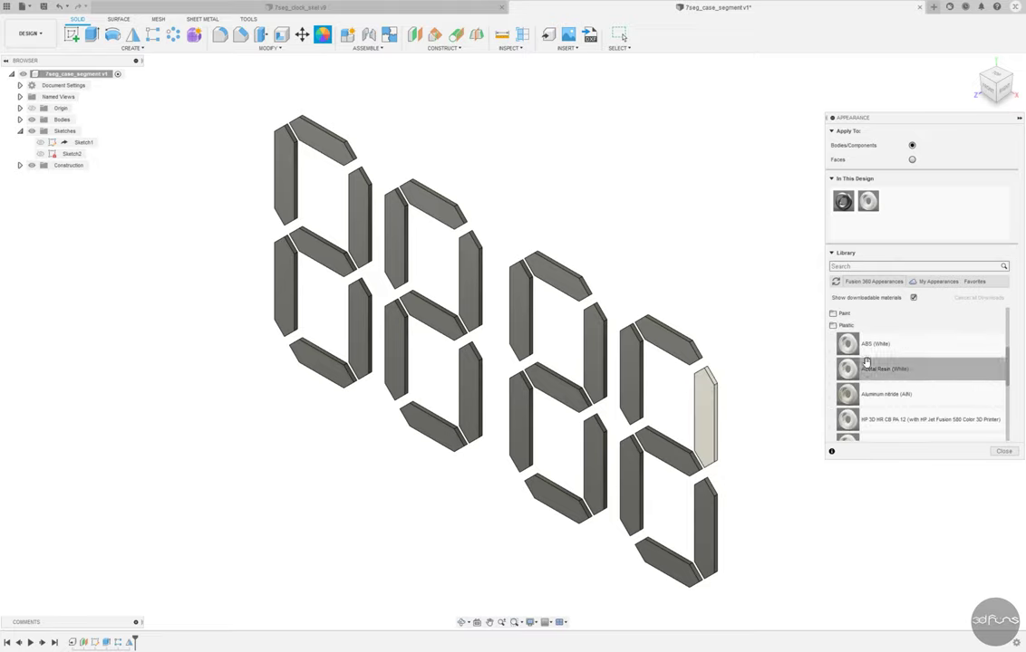
drag(861, 419, 585, 313)
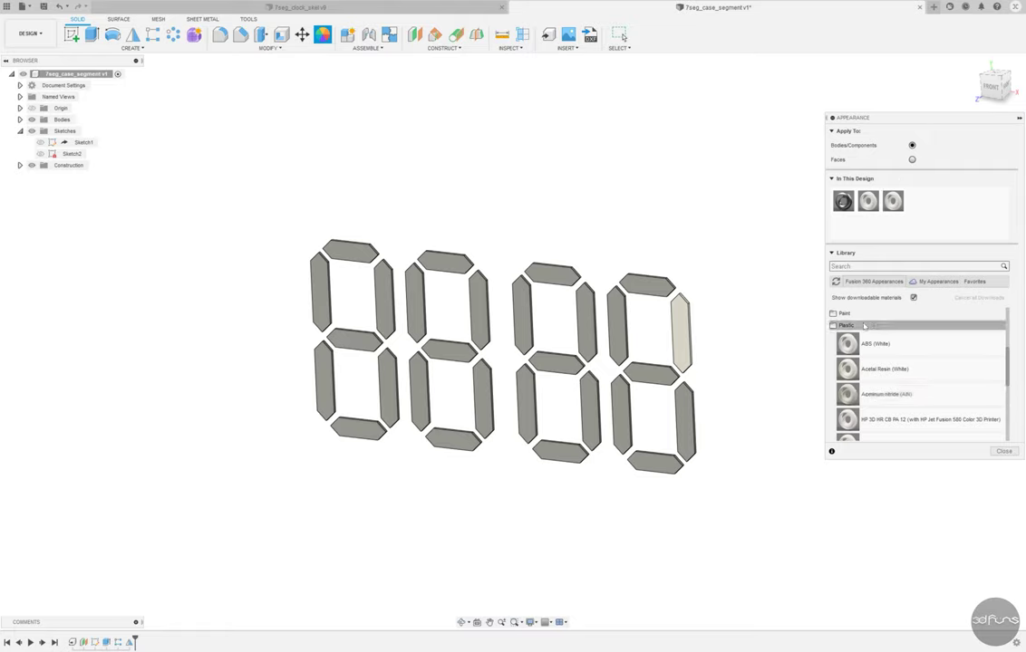
drag(847, 343, 646, 285)
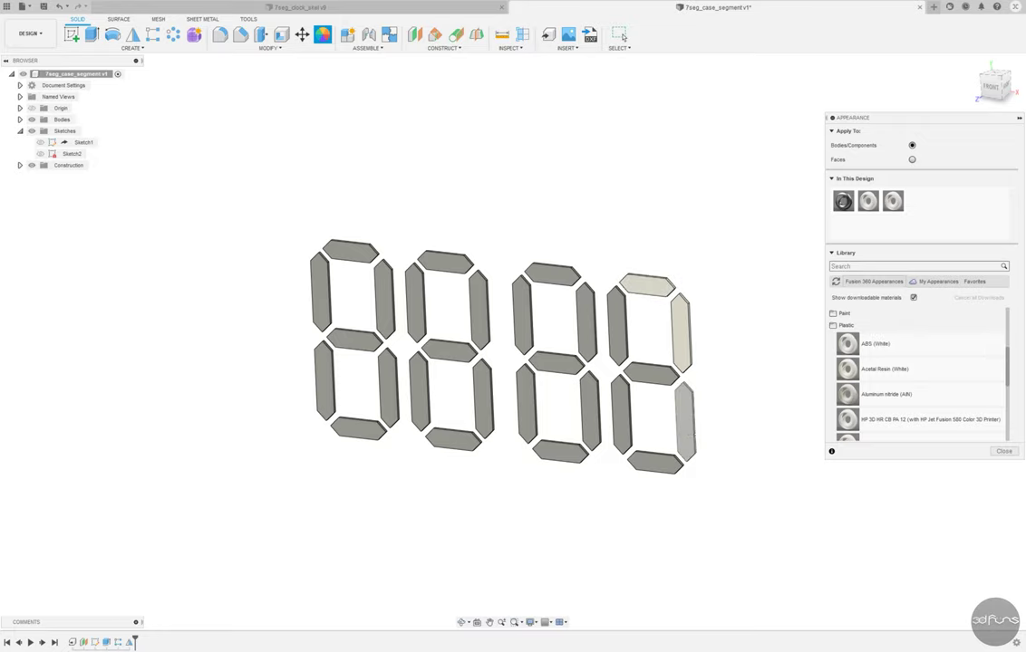
click(686, 418)
click(621, 417)
click(649, 373)
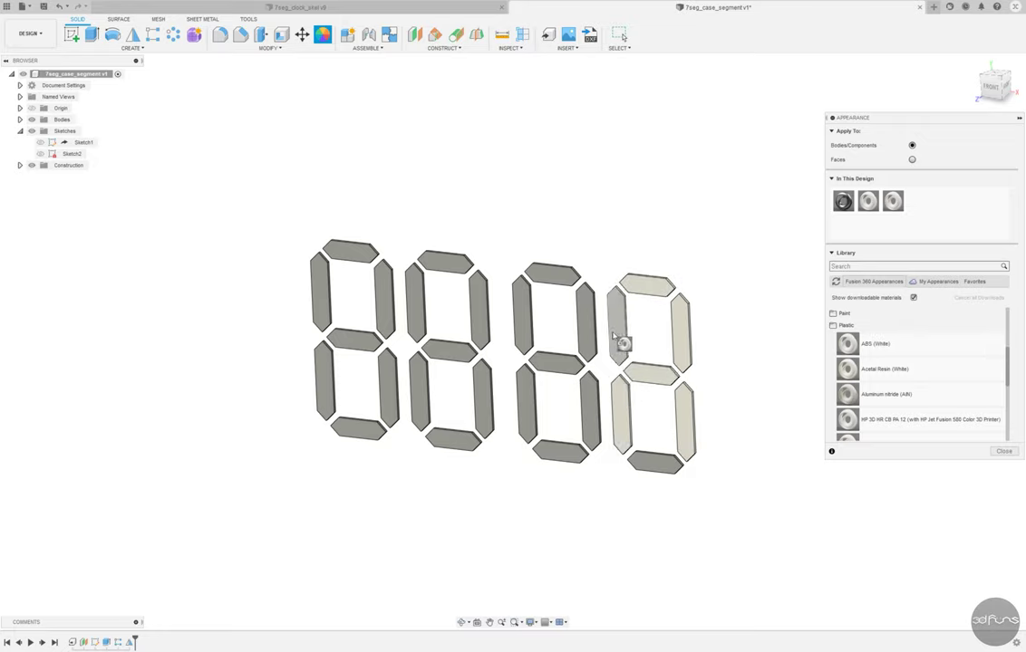
click(616, 326)
Give the third digit's seven segments the white ABS appearance.
click(556, 362)
click(586, 317)
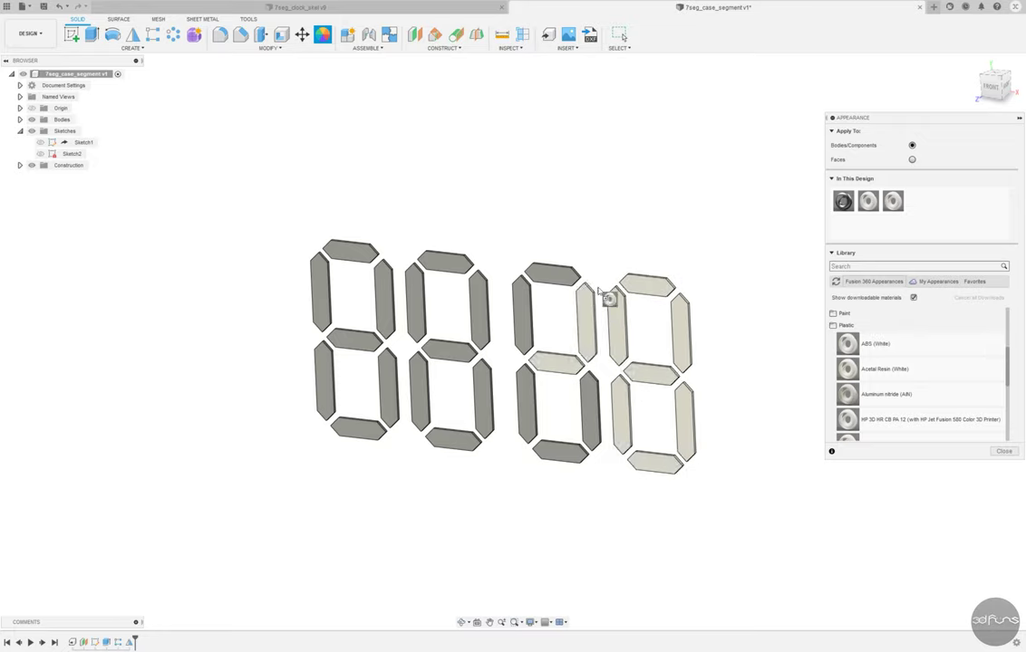
click(551, 273)
click(522, 312)
click(589, 412)
click(560, 451)
click(526, 404)
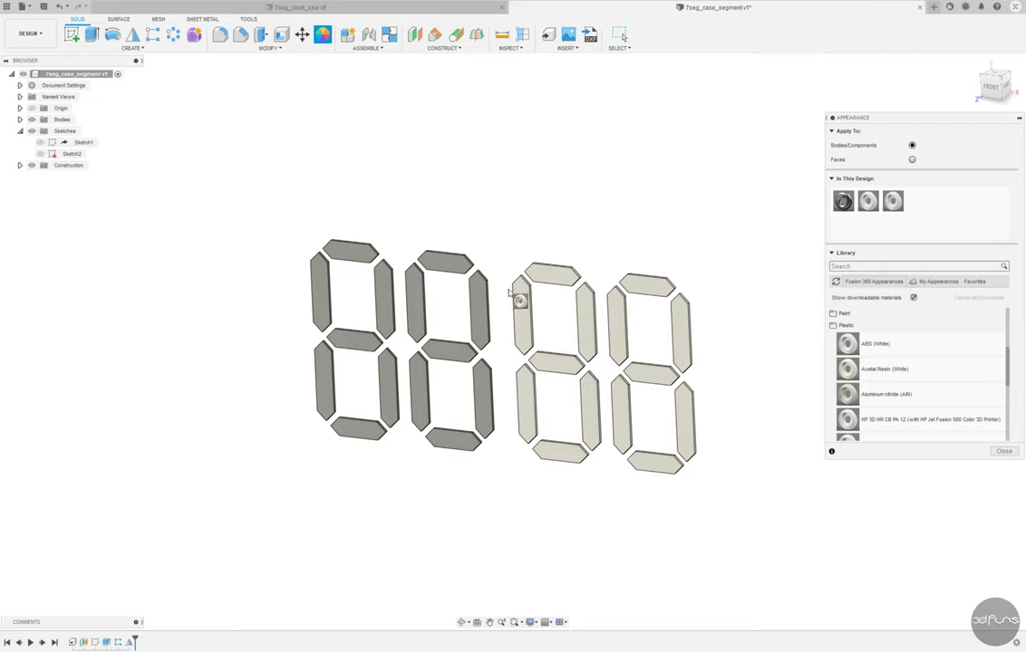
Give the second digit's seven segments the white ABS appearance.
click(479, 308)
click(445, 262)
click(414, 299)
click(448, 350)
click(484, 399)
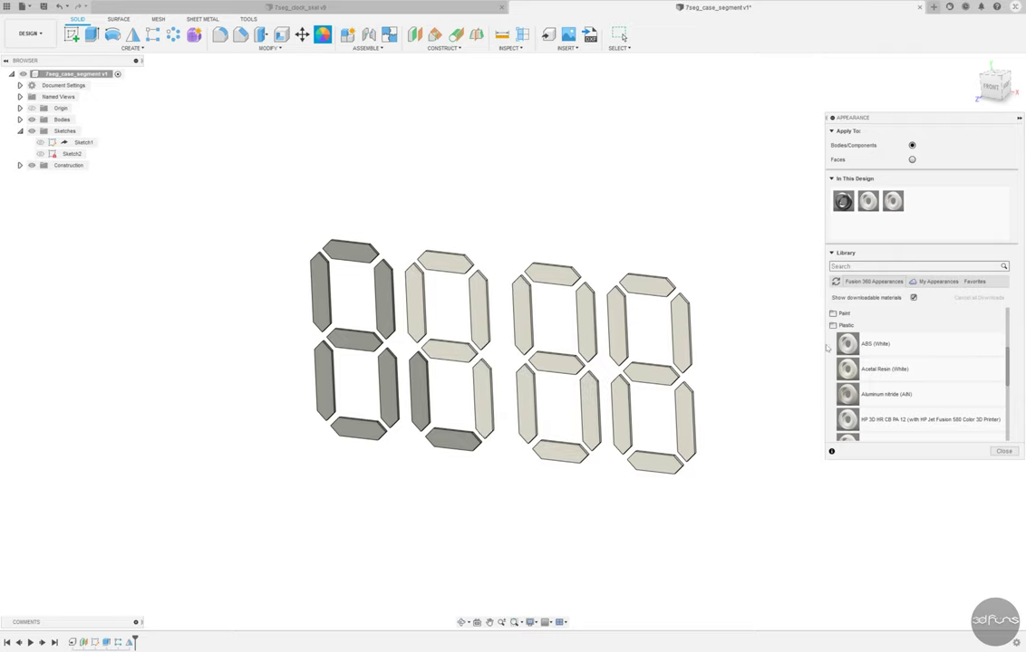
click(417, 388)
click(453, 441)
Apply white ABS to the first digit's segments, including its left segments.
click(385, 295)
click(350, 251)
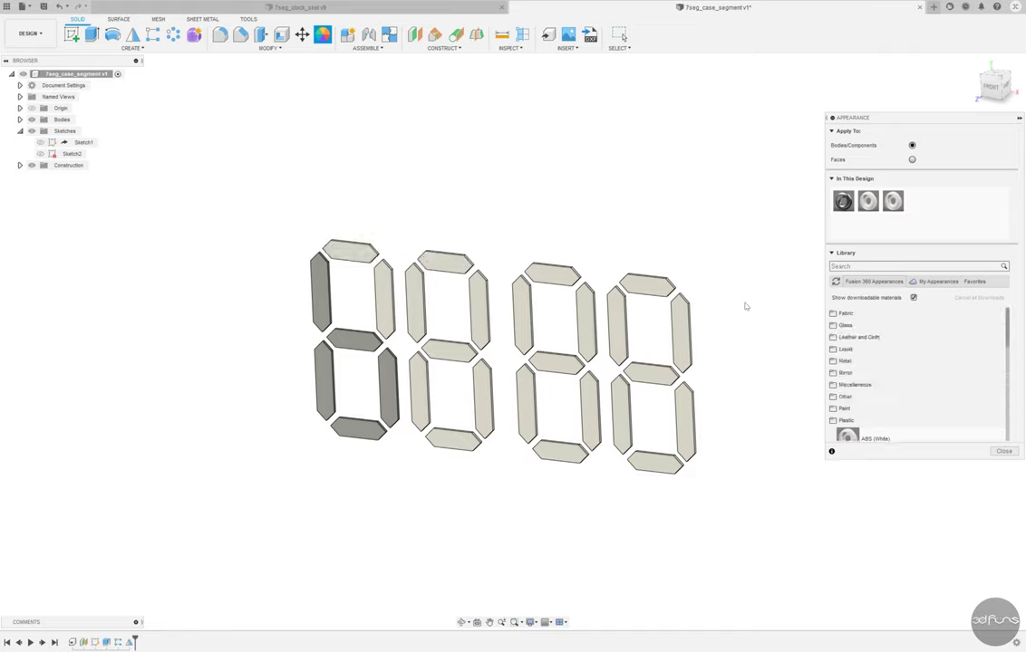
scroll(309, 316, up, 2)
scroll(309, 317, up, 3)
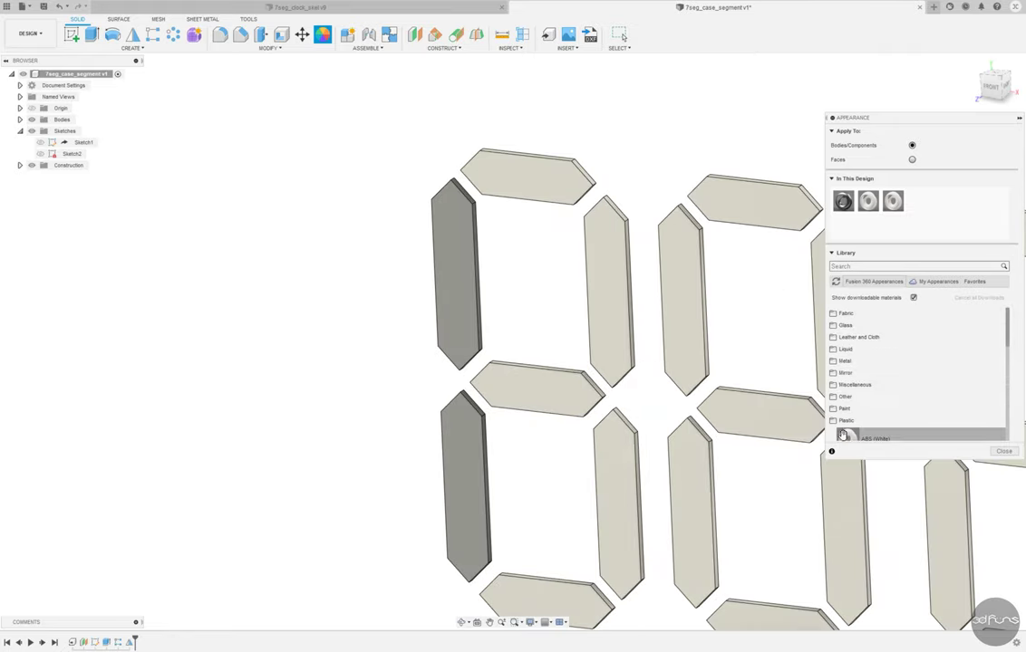
mouse_move(843, 436)
mouse_down()
mouse_move(464, 490)
mouse_move(460, 277)
mouse_up()
Fit all four digits in an isometric view and save a new version of the design.
key(Escape)
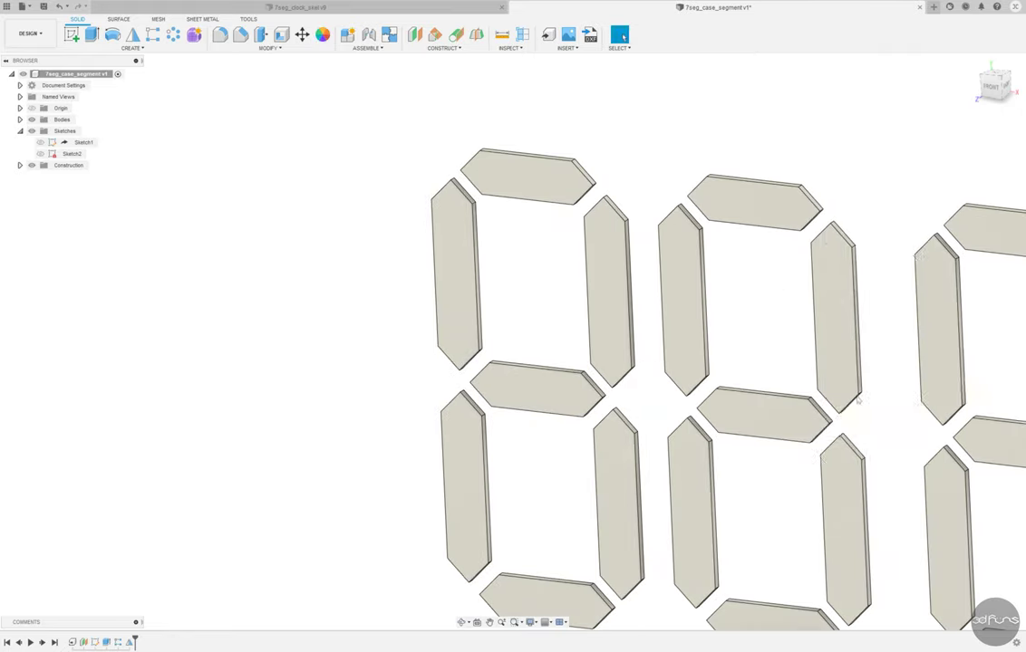
key(F6)
shift+middle_drag(861, 56, 897, 91)
click(43, 7)
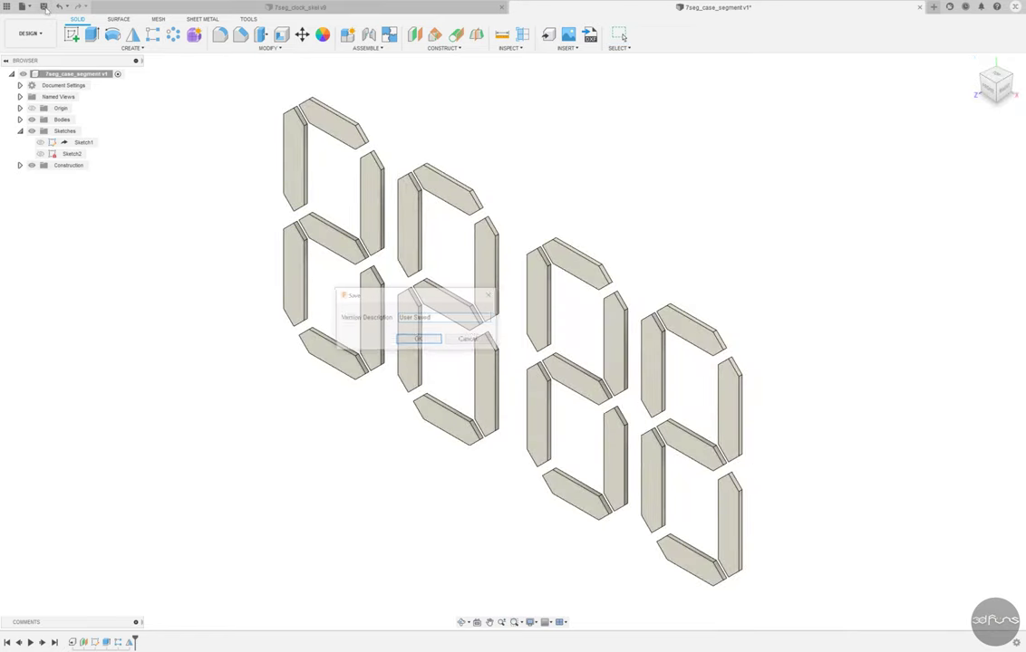
key(Return)
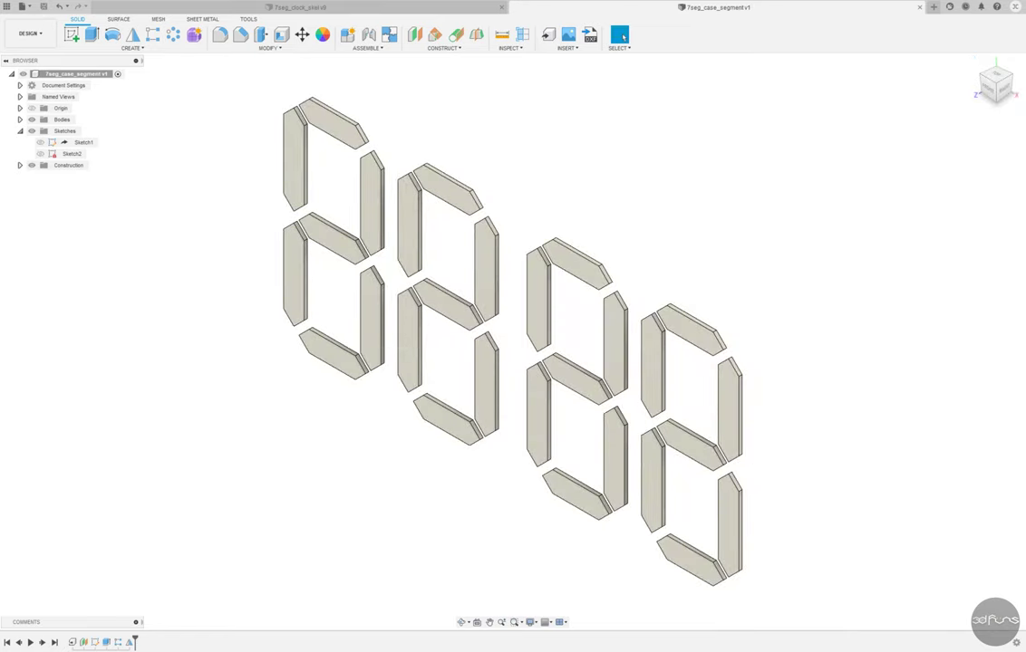
Edit the timeline's Derive feature to include Sketch1 and Sketch2 from 7seg_clock_skel.
click(73, 642)
right_click(73, 643)
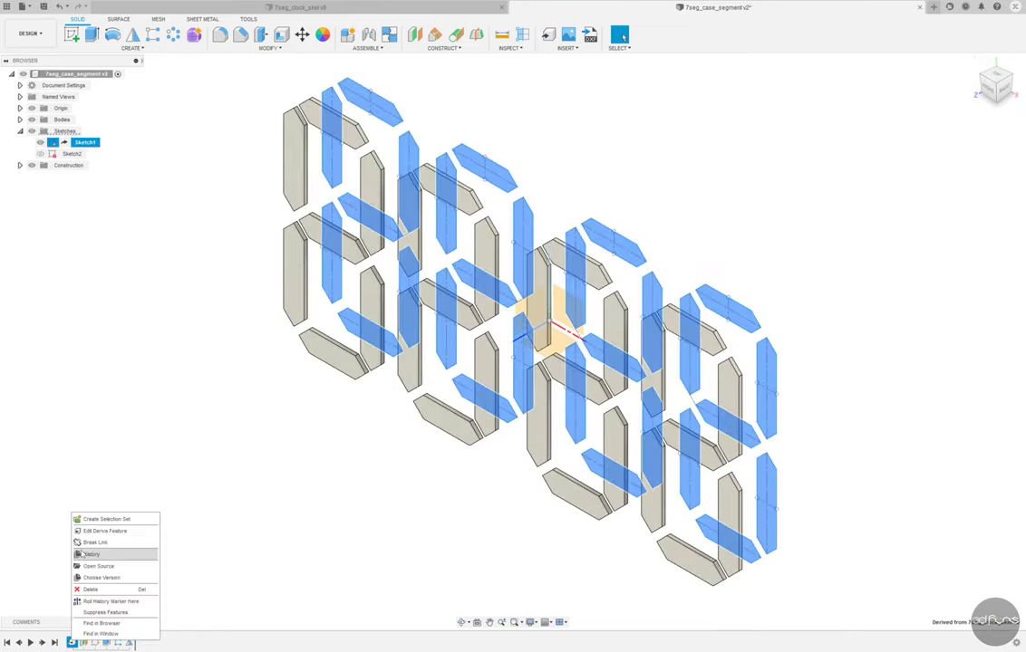
click(103, 531)
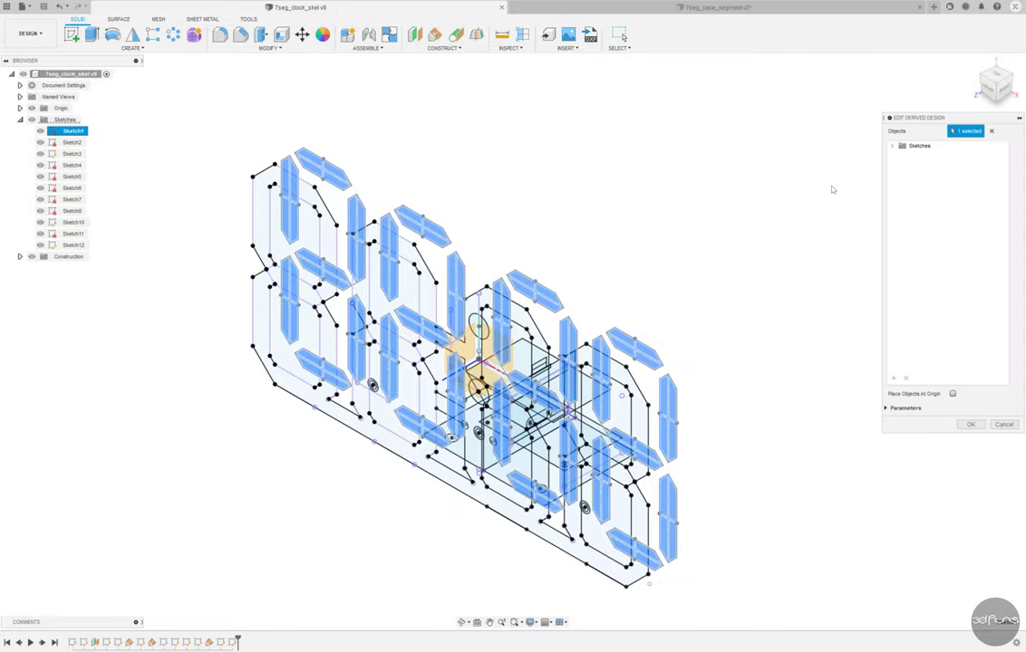
mouse_move(661, 279)
shift+middle_down()
mouse_move(612, 119)
mouse_move(488, 280)
shift+middle_up()
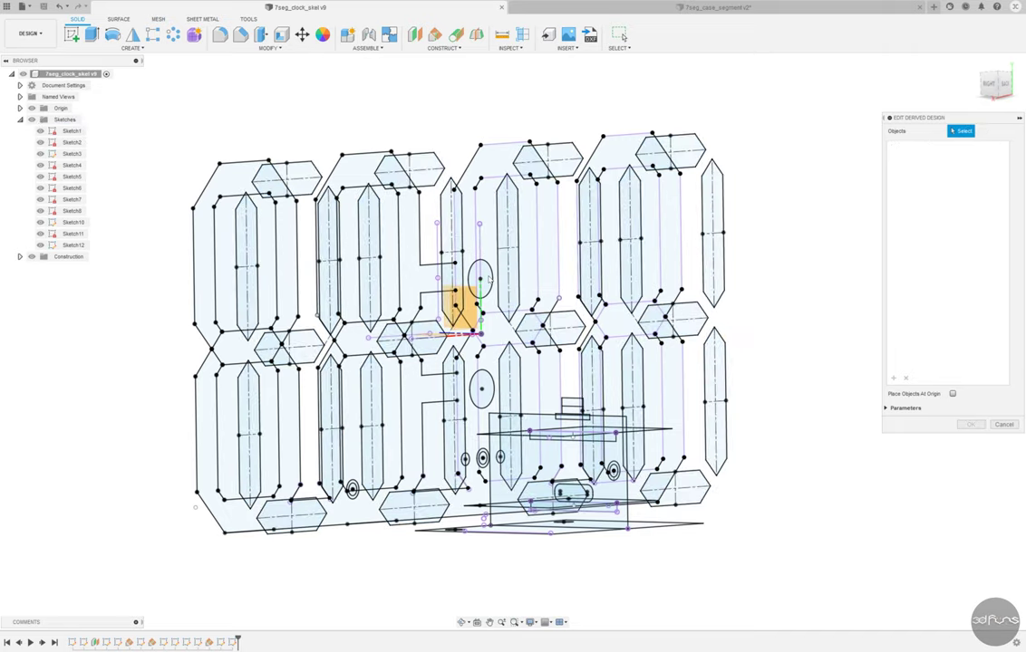
click(72, 130)
click(73, 142)
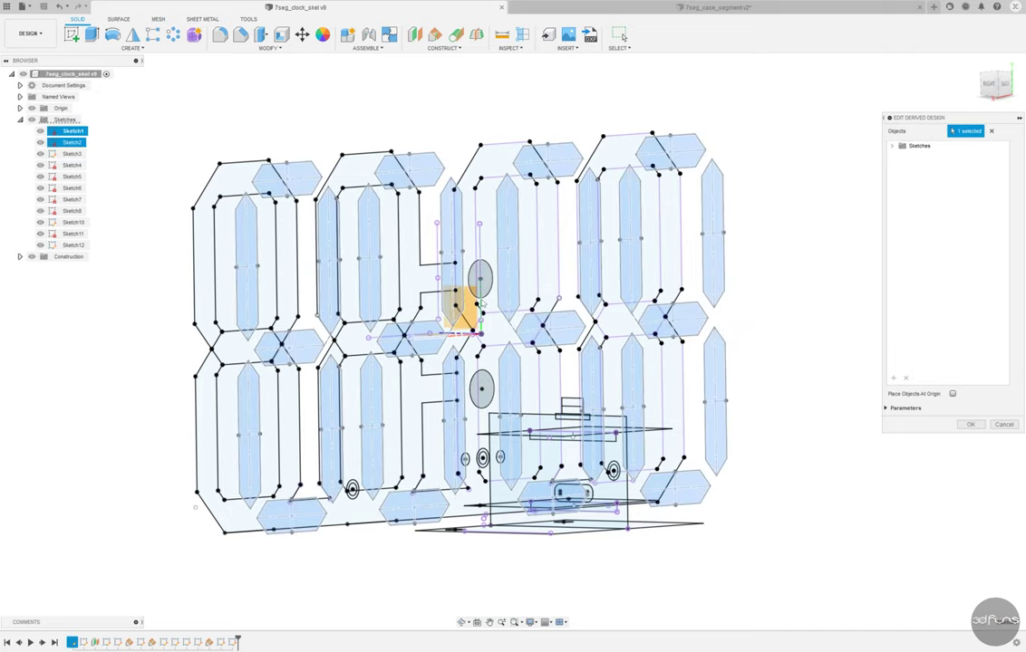
click(967, 426)
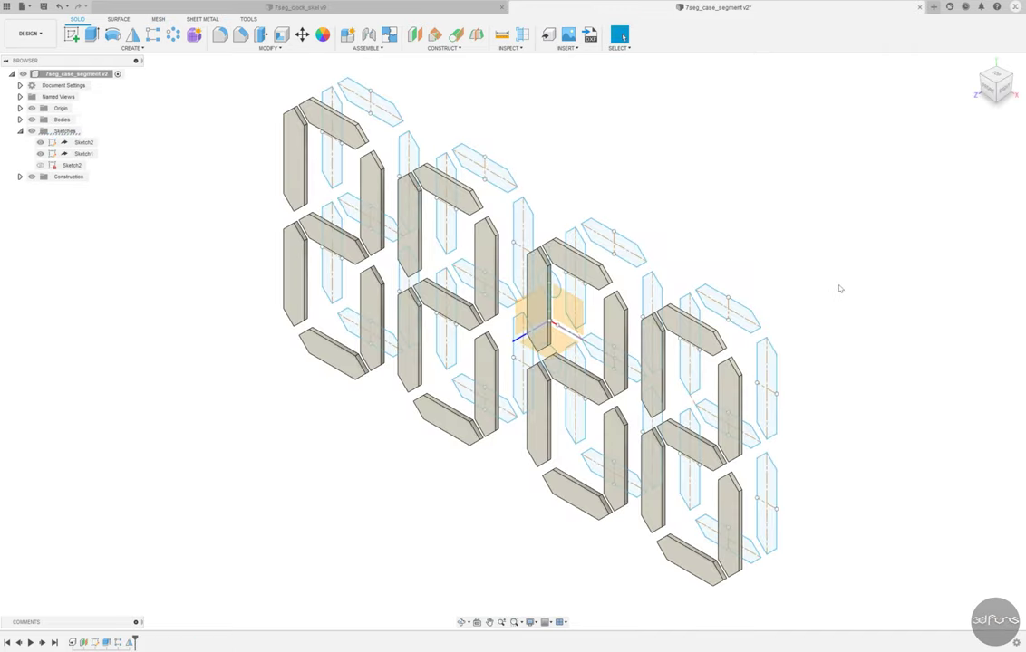
Create an offset construction plane from the front origin plane.
mouse_move(364, 477)
shift+middle_down()
mouse_move(400, 486)
mouse_move(396, 516)
mouse_move(395, 497)
shift+middle_up()
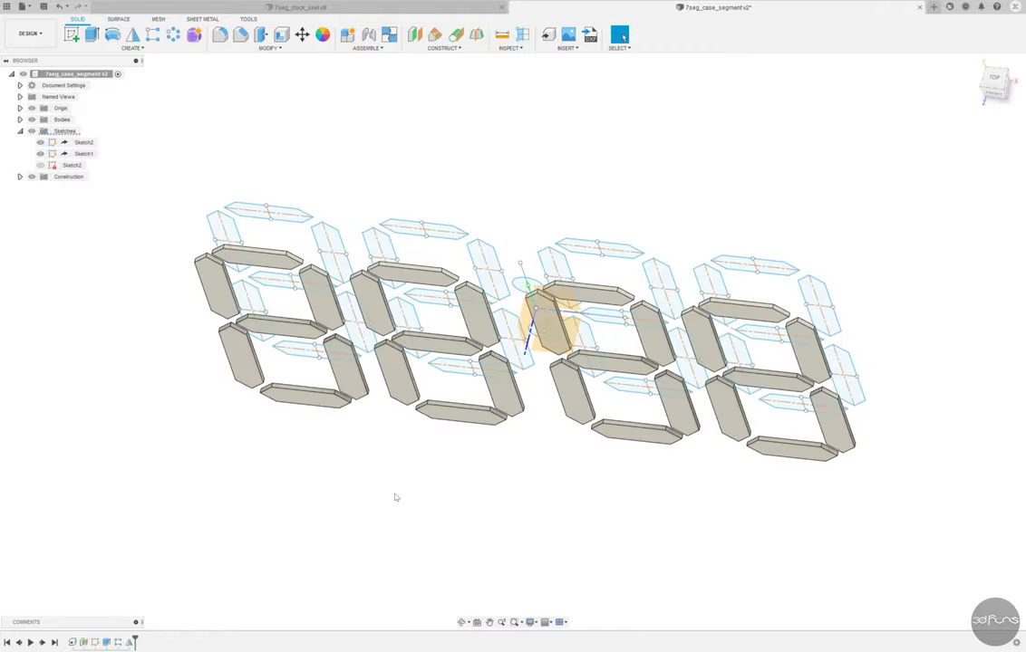
click(415, 35)
click(549, 319)
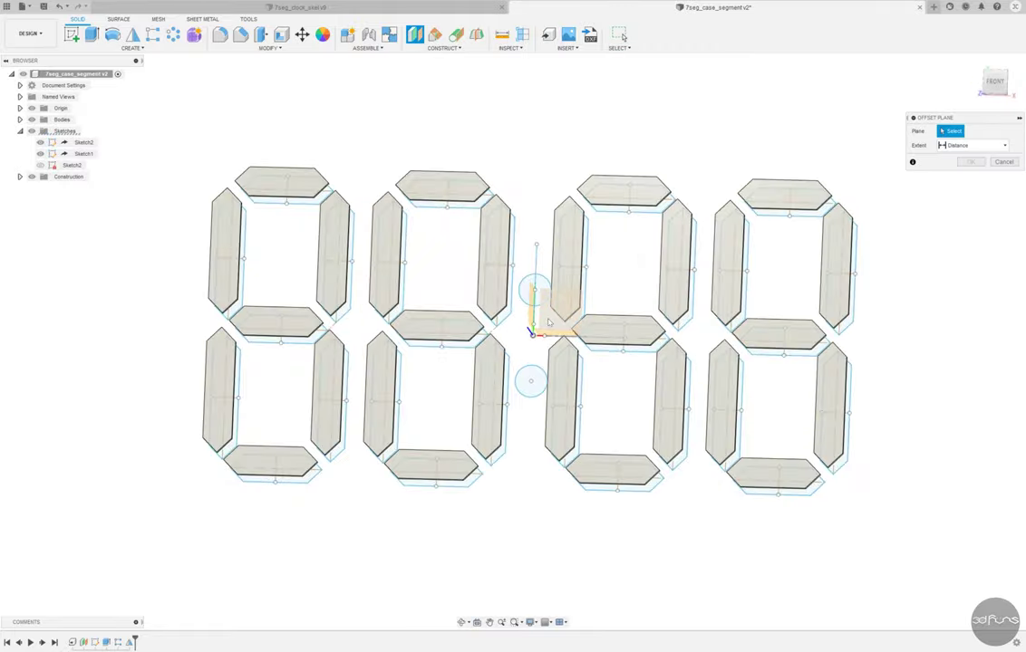
text(8.7)
key(Return)
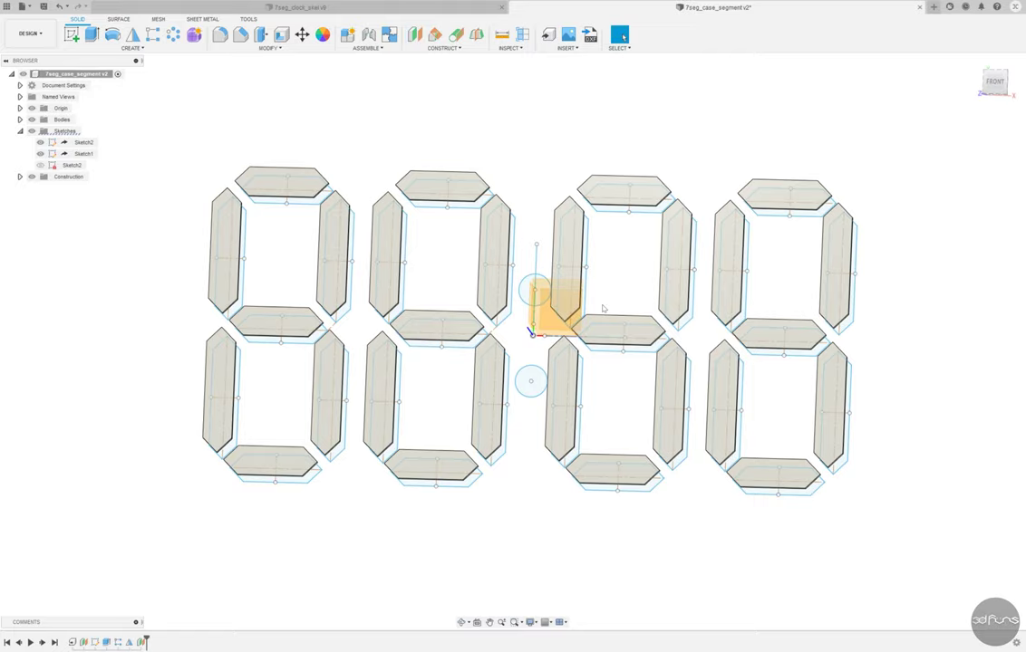
Start a sketch on the new plane and project both colon circles into it.
click(69, 35)
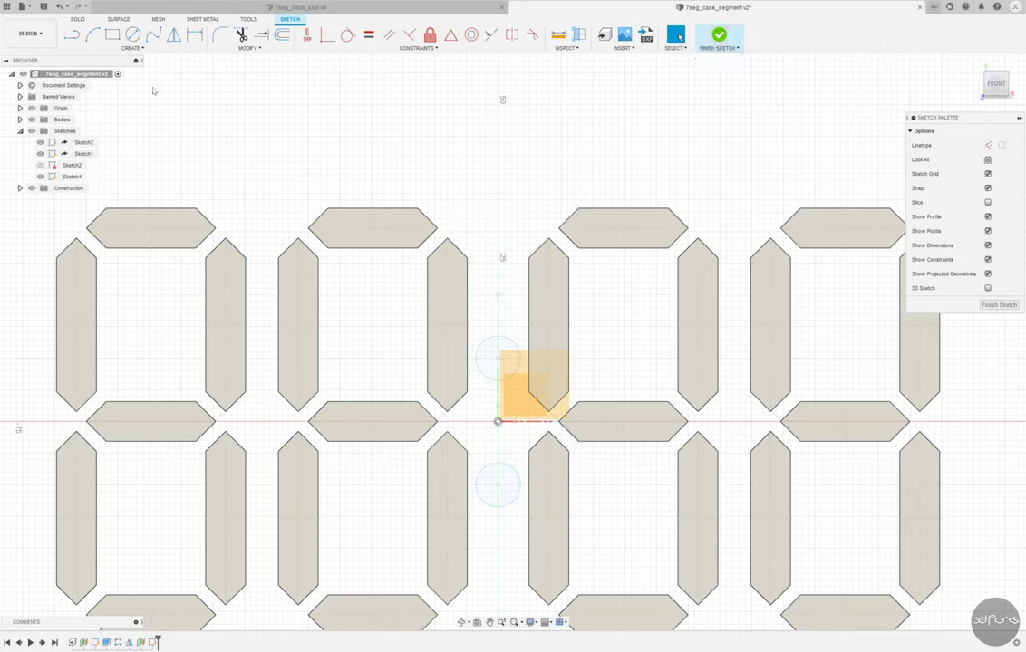
click(133, 47)
click(177, 218)
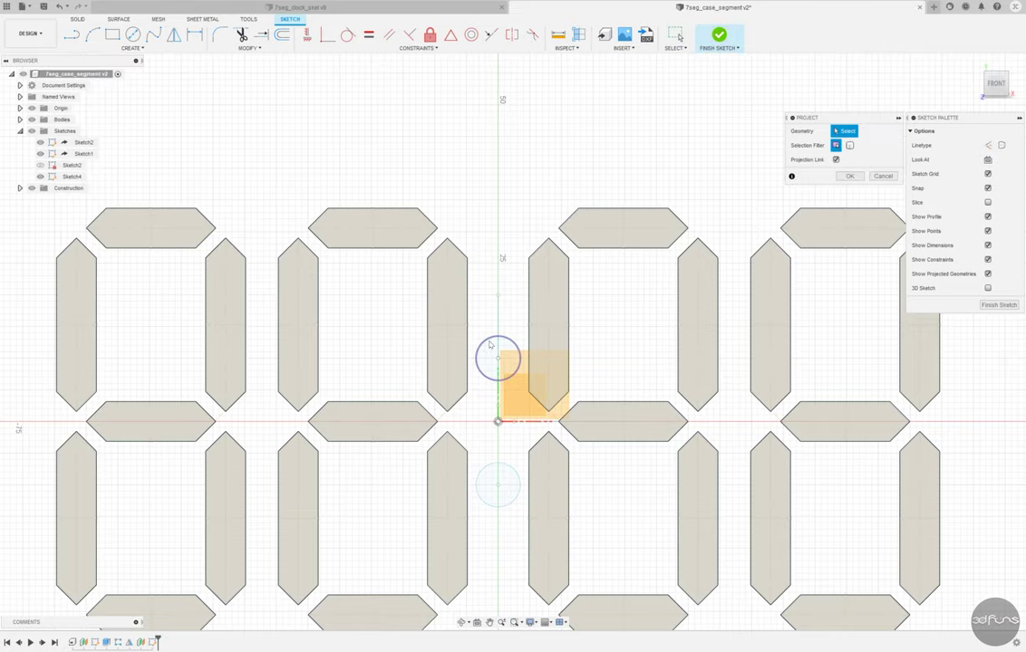
click(487, 337)
click(484, 472)
click(848, 175)
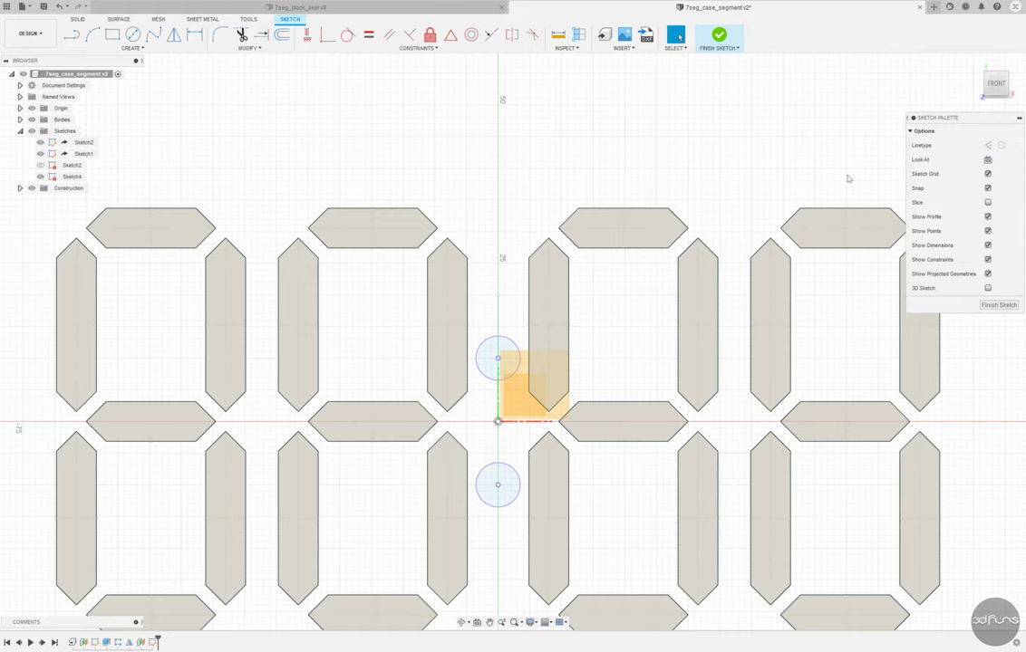
Draw circles centred on the top and bottom colon circles, make them Equal, and finish the sketch.
click(132, 34)
scroll(494, 359, up, 3)
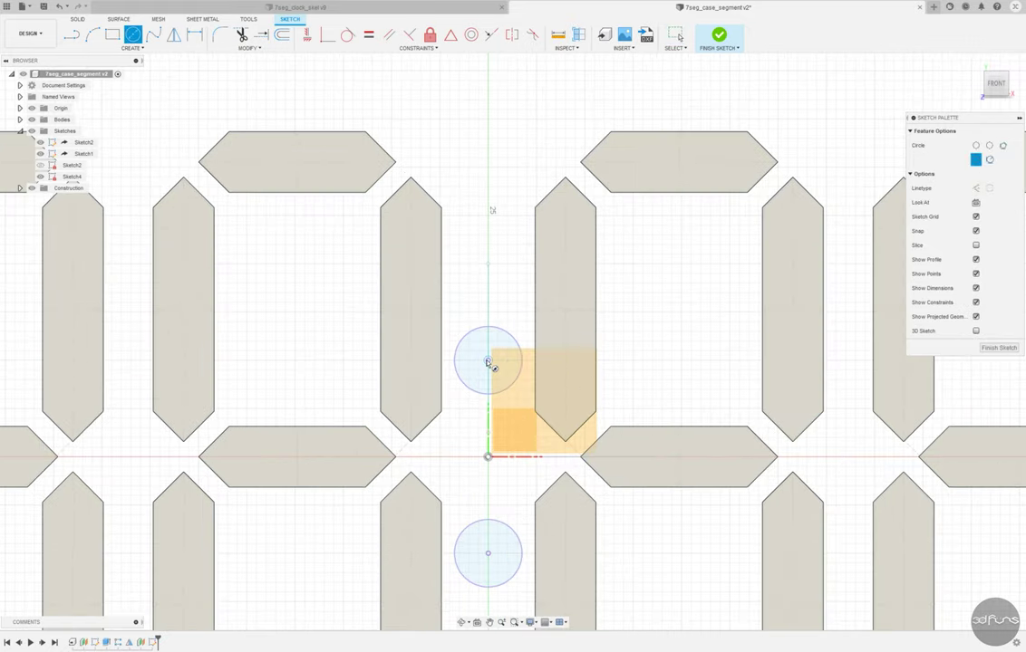
click(487, 360)
key(c)
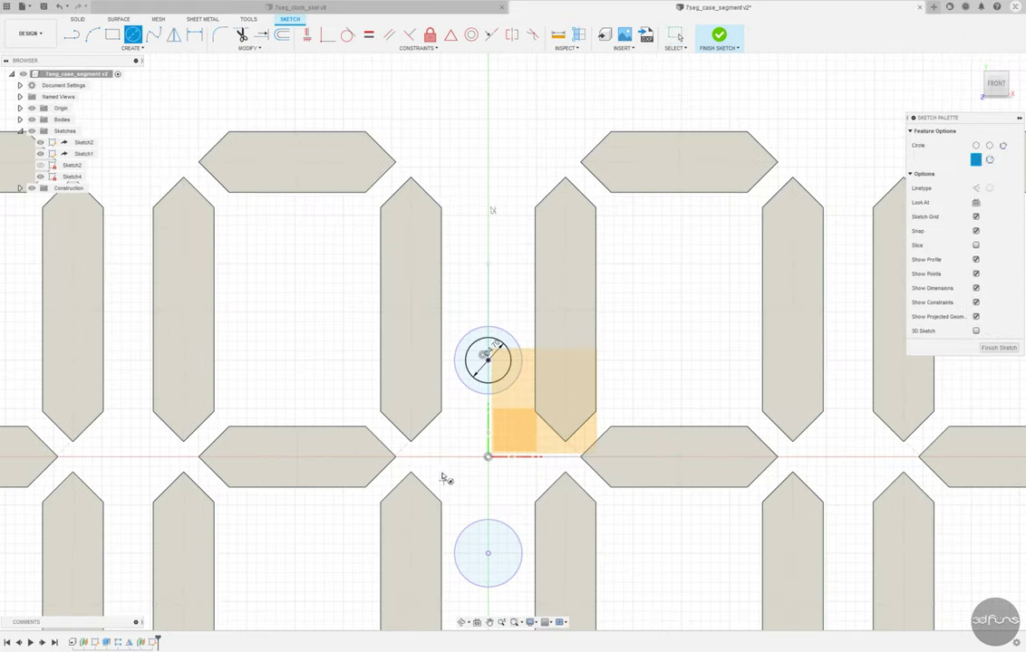
click(487, 553)
click(369, 34)
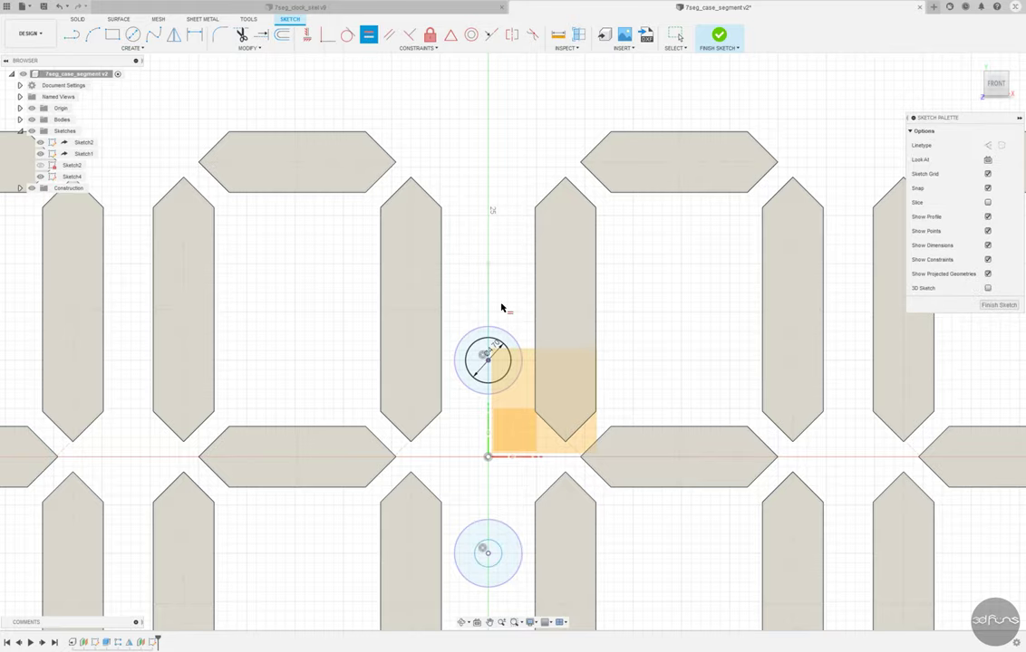
click(500, 347)
click(499, 552)
click(719, 35)
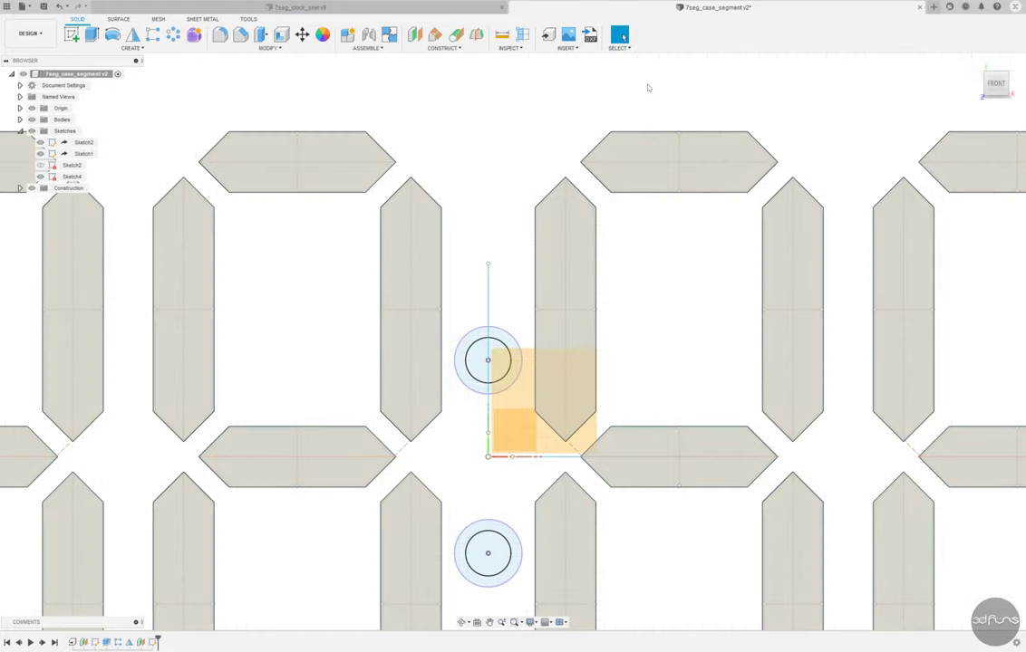
Redefine the colon circles' sketch plane onto a face of the design.
click(91, 34)
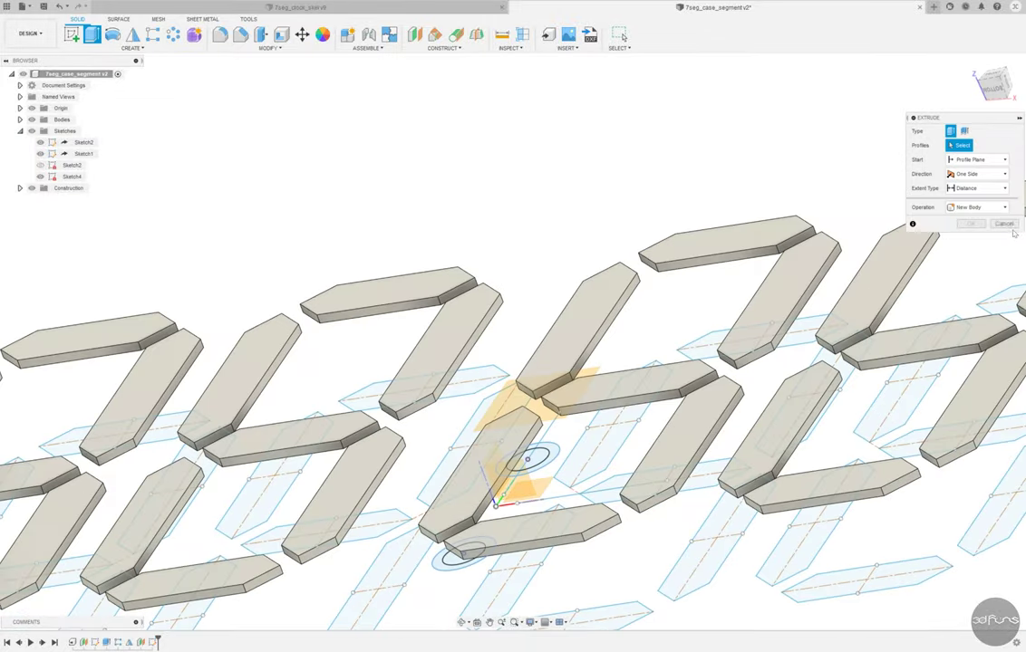
click(620, 35)
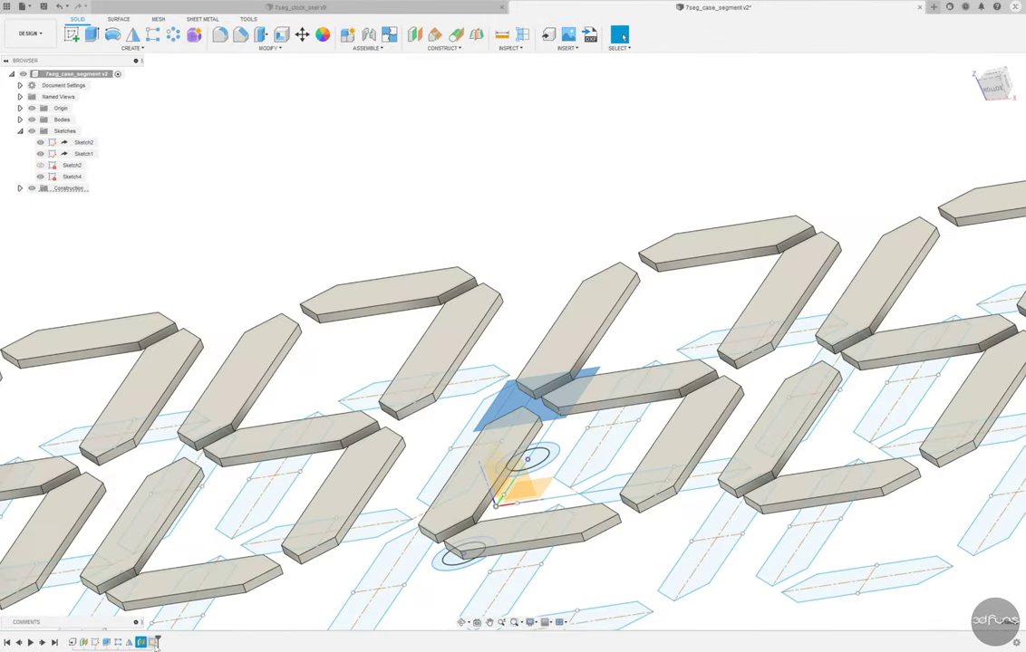
right_click(152, 642)
click(181, 559)
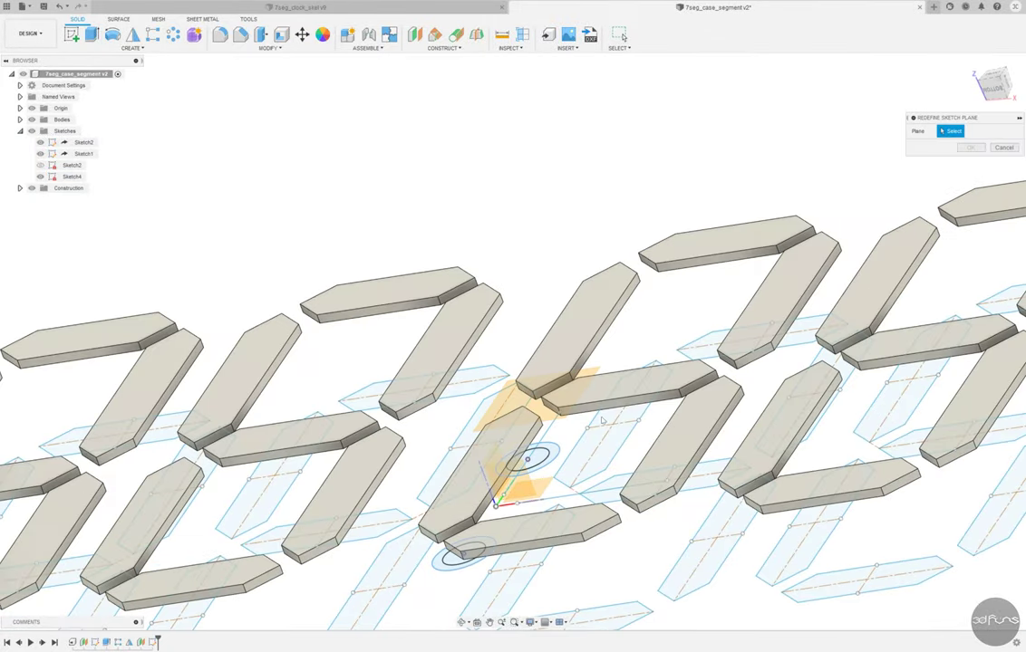
click(529, 334)
click(991, 148)
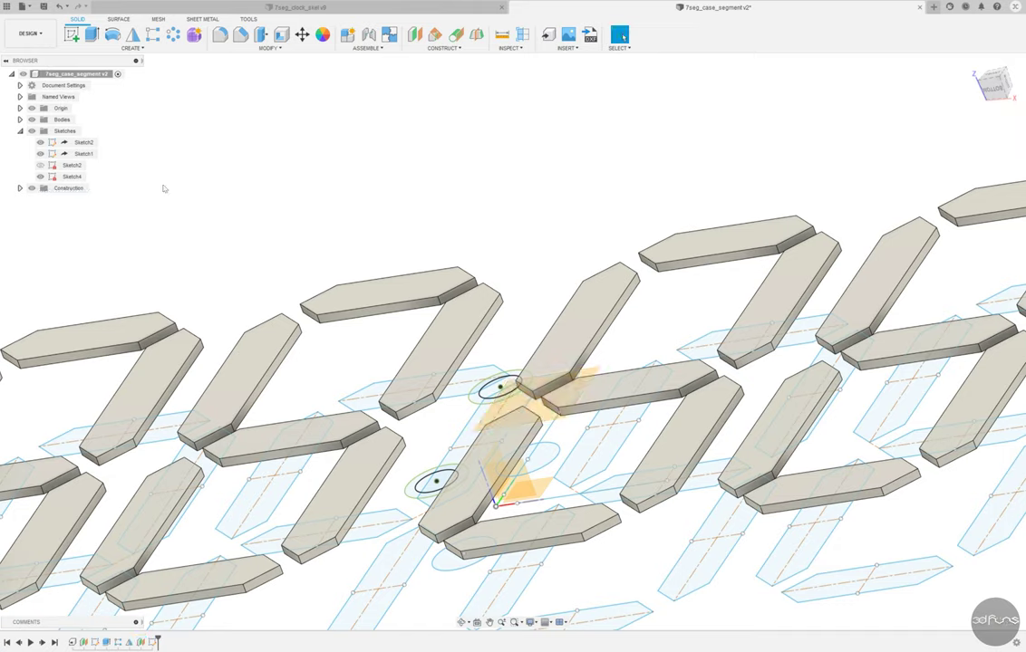
Extrude both colon circles -1 mm as new bodies and hide Sketch1 and Sketch2.
click(95, 36)
click(506, 386)
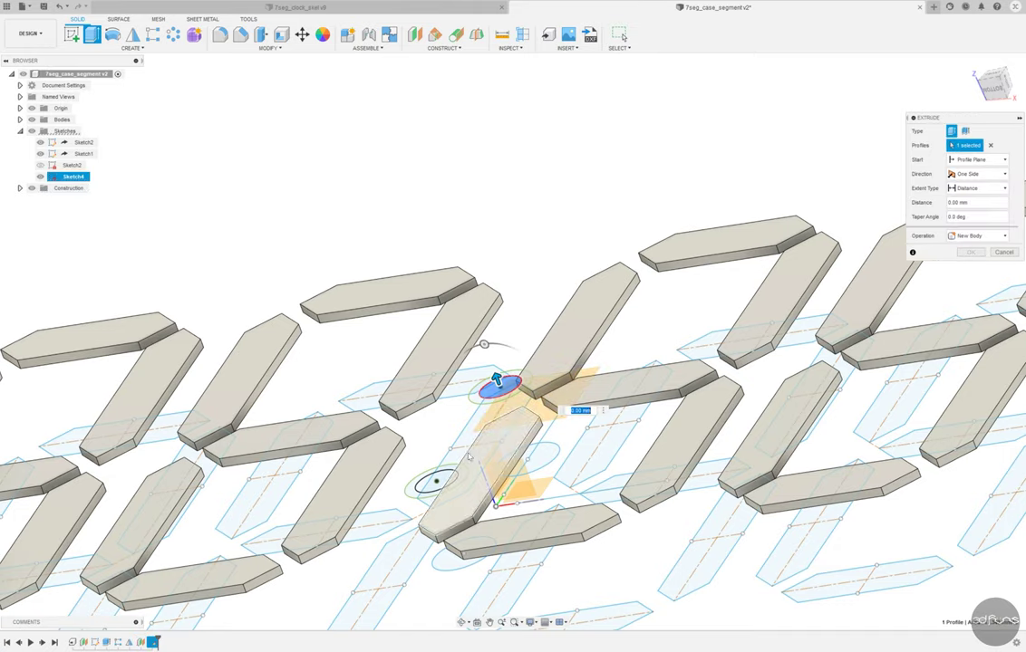
click(436, 480)
text(-1)
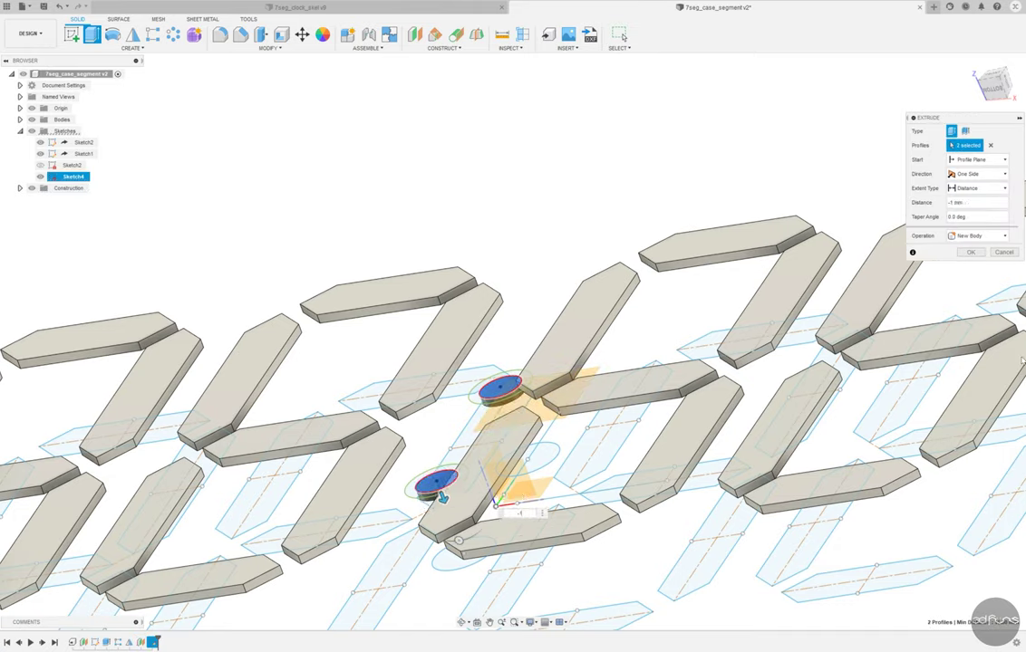
key(Return)
scroll(571, 231, down, 5)
shift+middle_drag(573, 230, 566, 252)
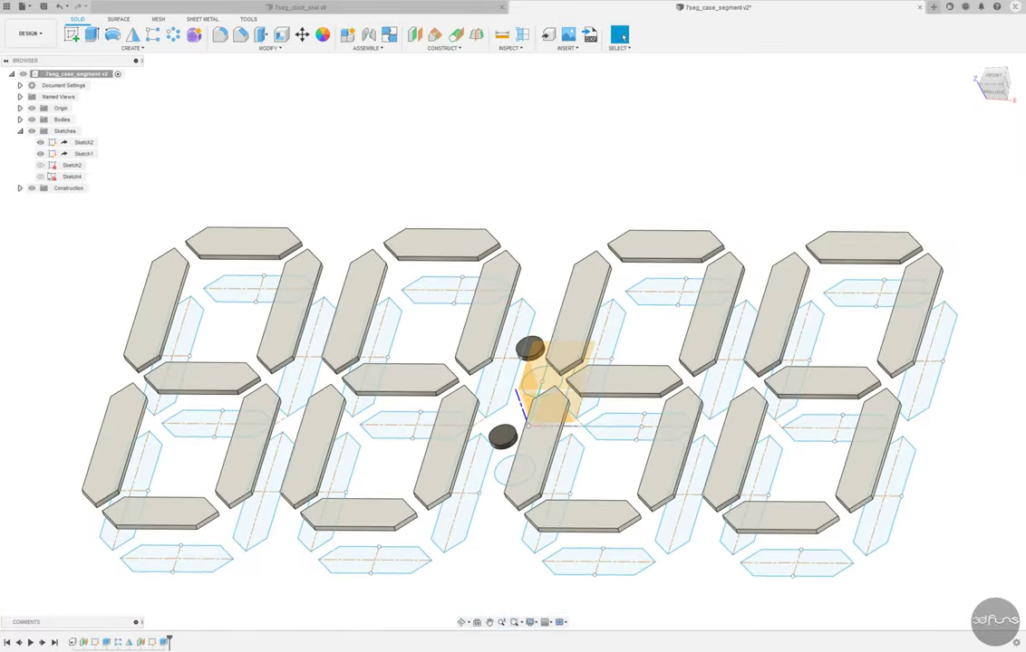
click(40, 154)
click(40, 142)
Save the design as a new version.
shift+middle_drag(408, 145, 270, 133)
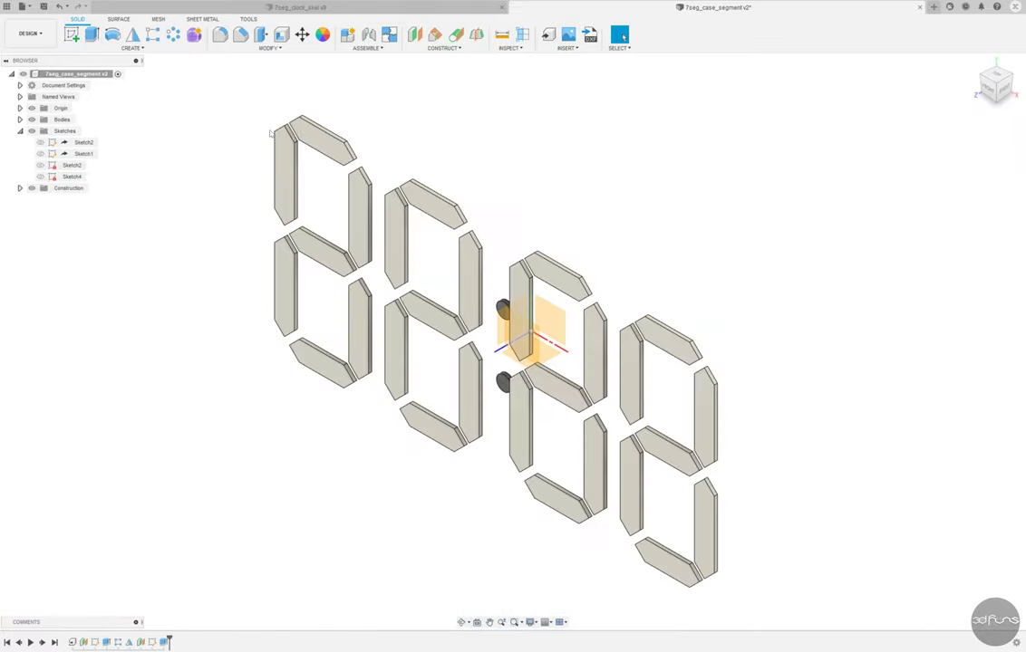
click(43, 6)
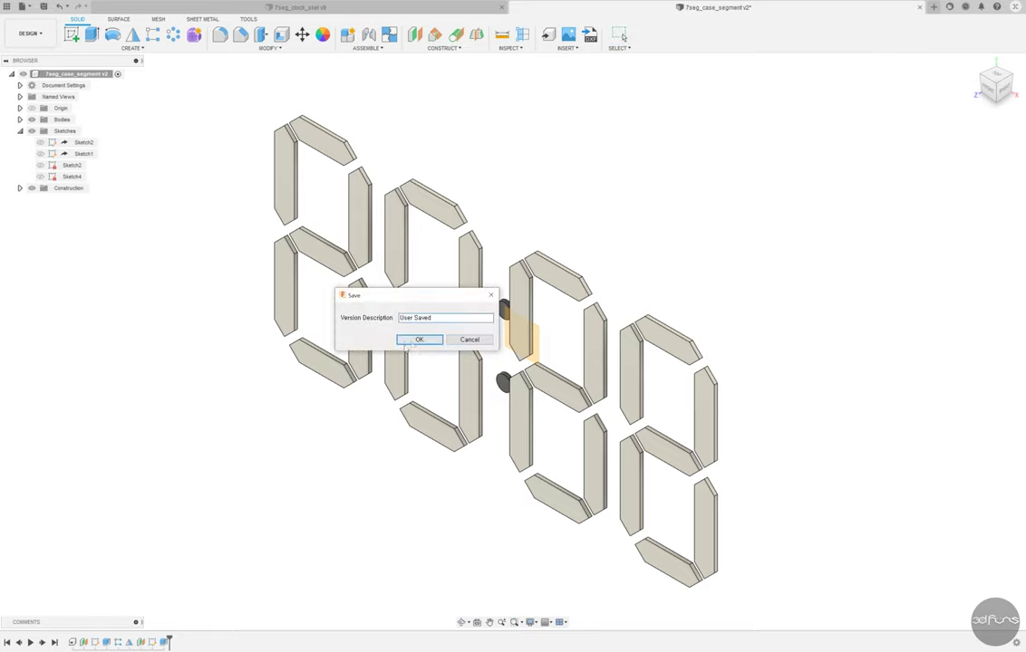
click(409, 340)
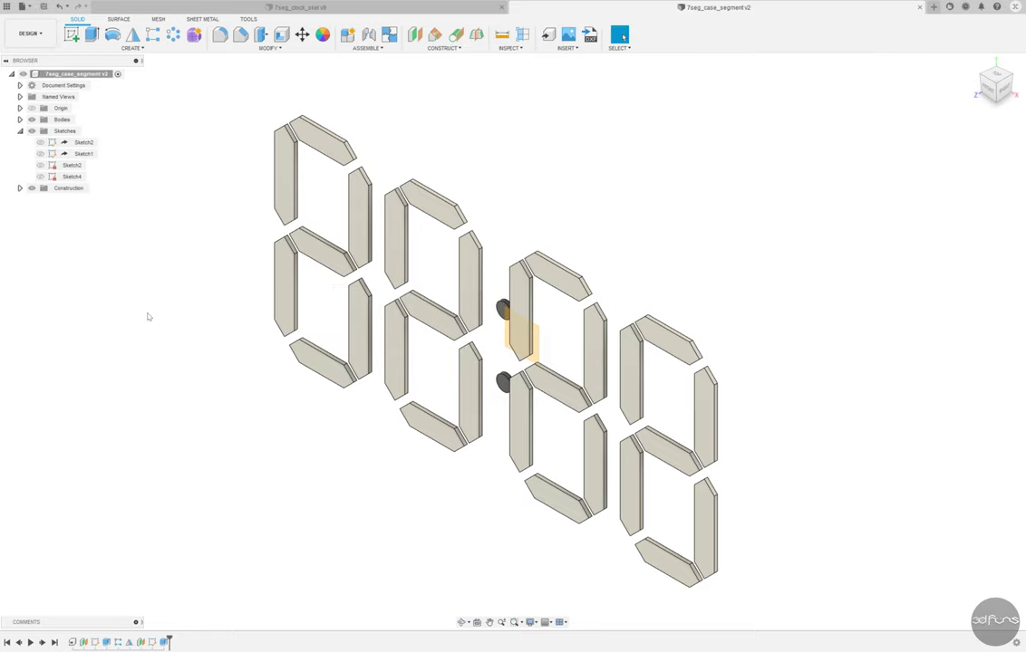
Apply the ABS (White) plastic appearance to the upper and lower colon dots.
scroll(218, 324, down, 3)
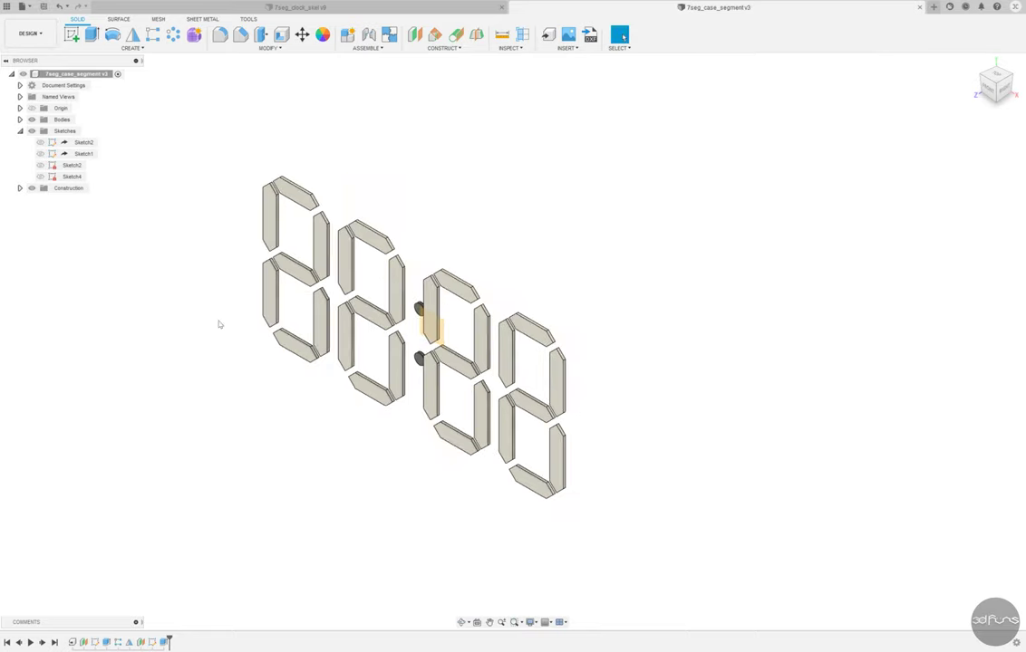
click(20, 188)
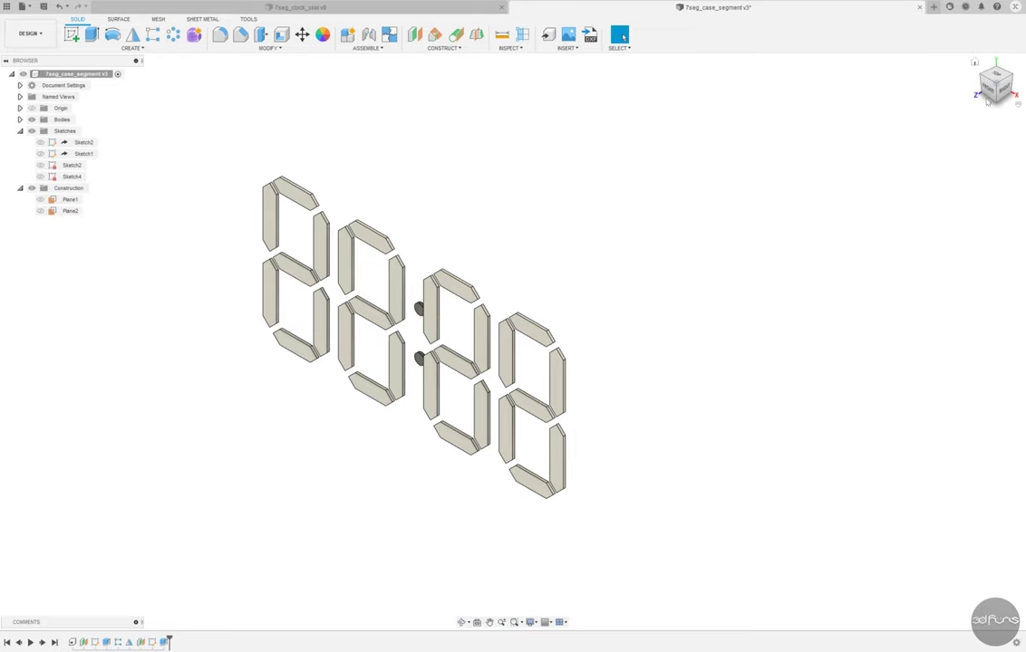
key(F6)
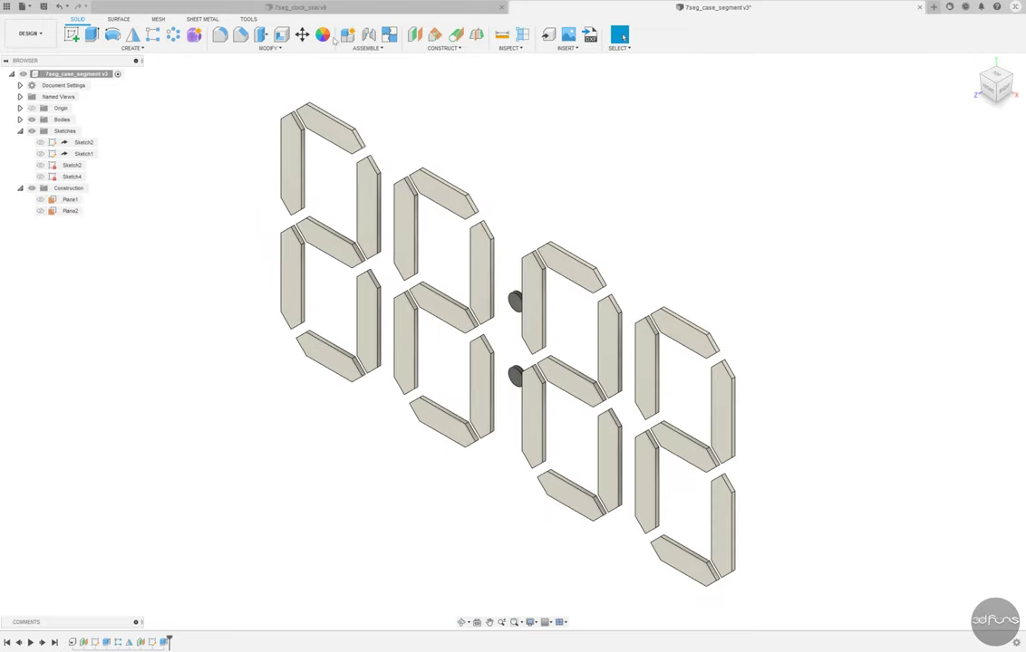
click(324, 37)
drag(843, 437, 515, 300)
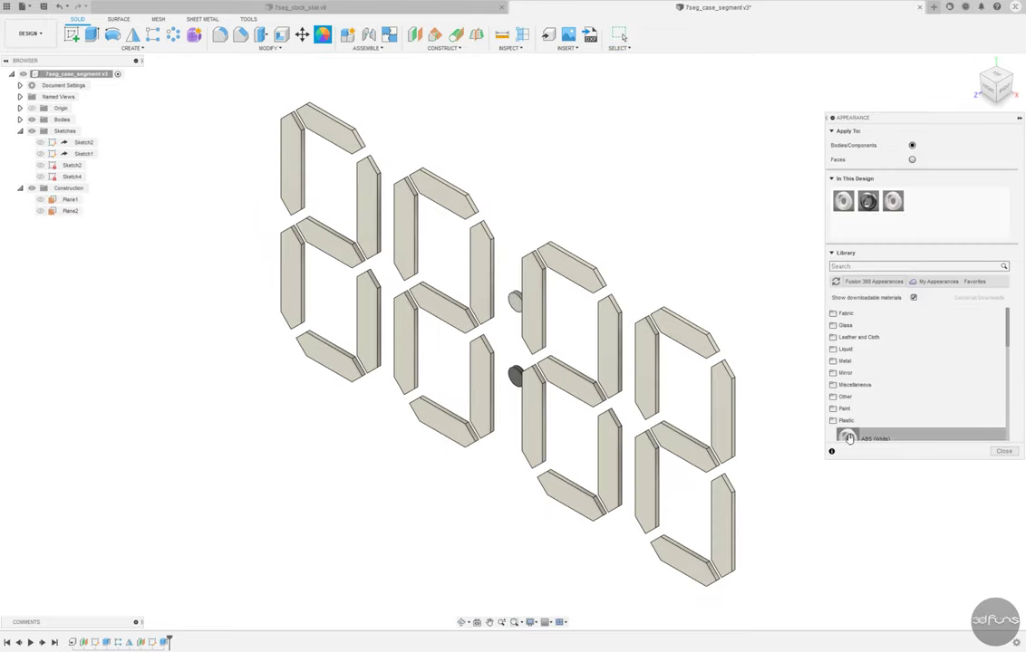
drag(848, 438, 515, 375)
click(45, 7)
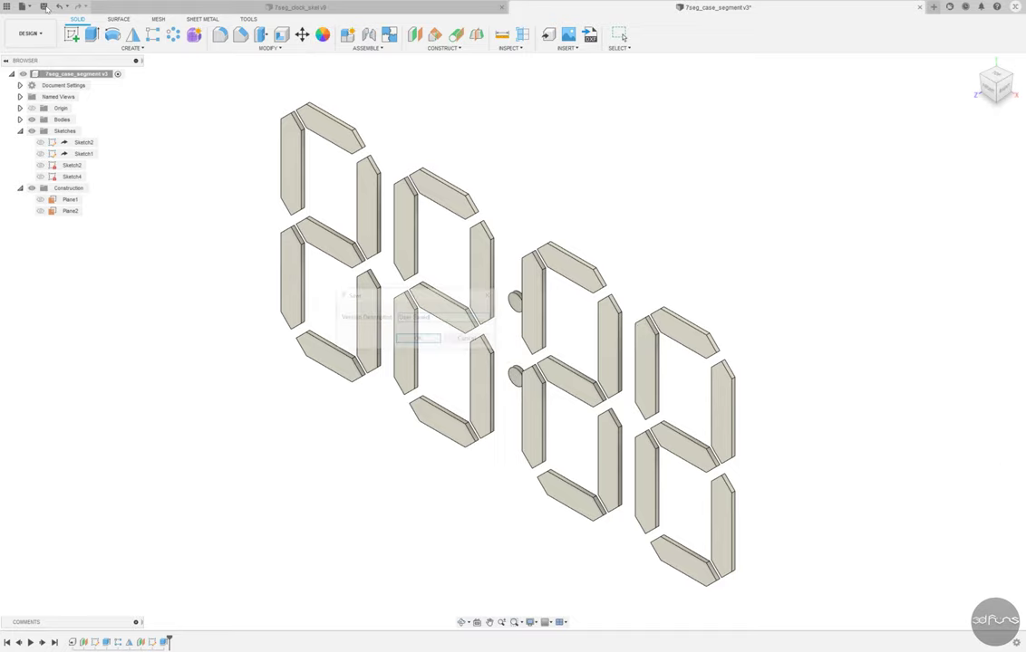